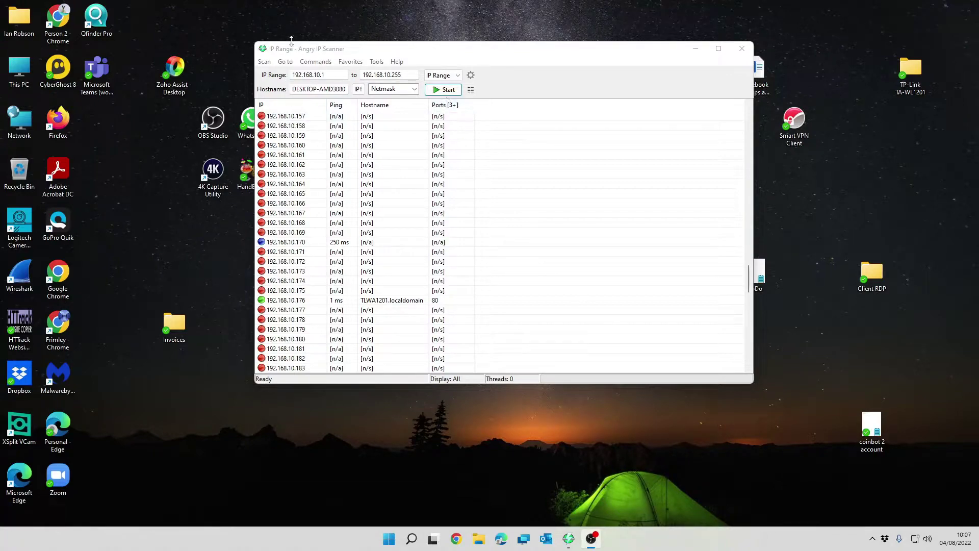
- Find TLWA1201.localdomain at 192.168.10.176 in the scan results and launch Microsoft Edge
scroll(749, 273, "down", 2)
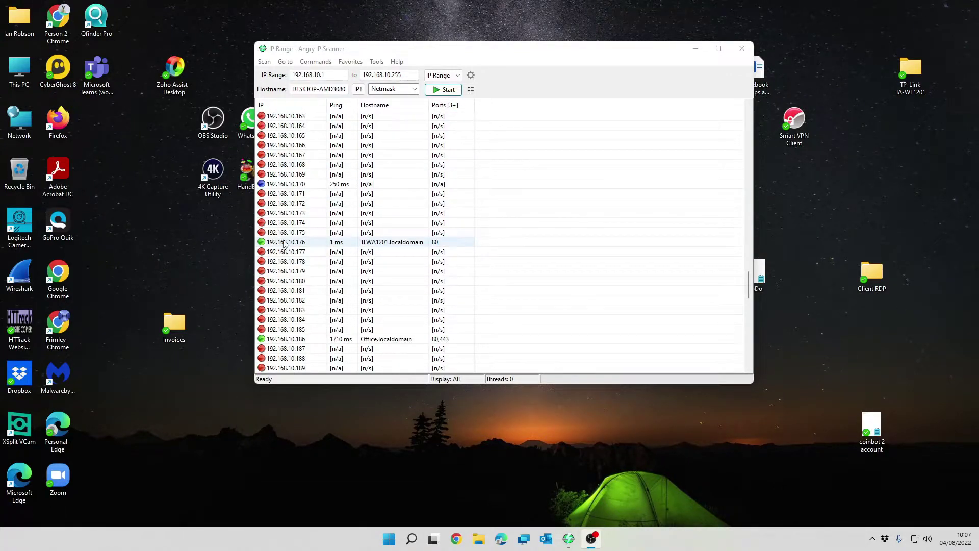
scroll(285, 245, "up", 1)
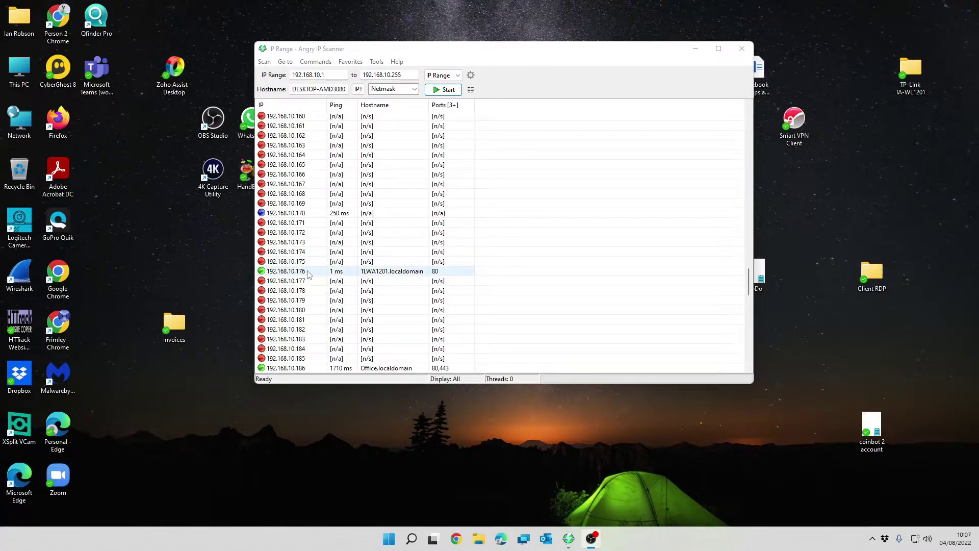
left_click(505, 542)
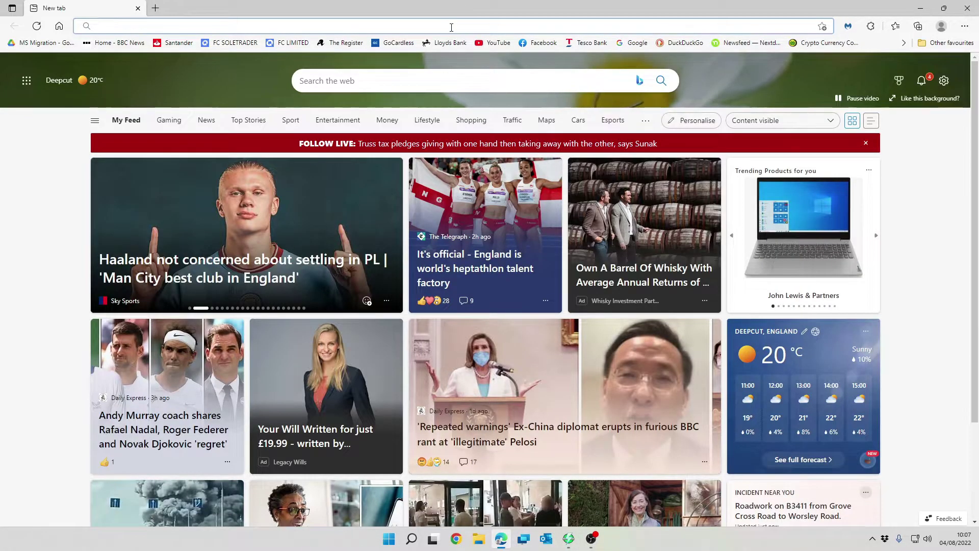
- Load the access point's management page at 192.168.10.176 in Edge, checking the IP against the scan
left_click(451, 26)
type("192.168.10.")
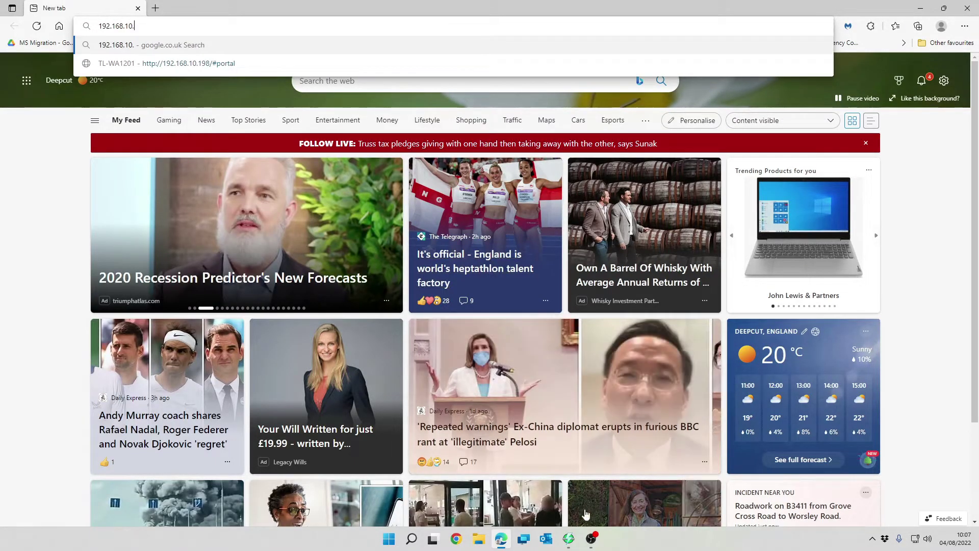
left_click(575, 540)
left_click(569, 540)
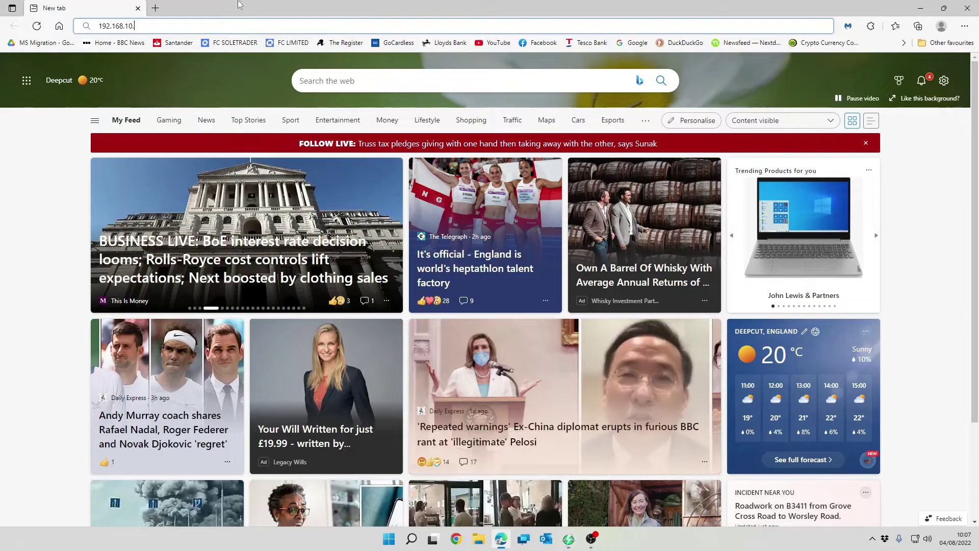
type("176")
key("Return")
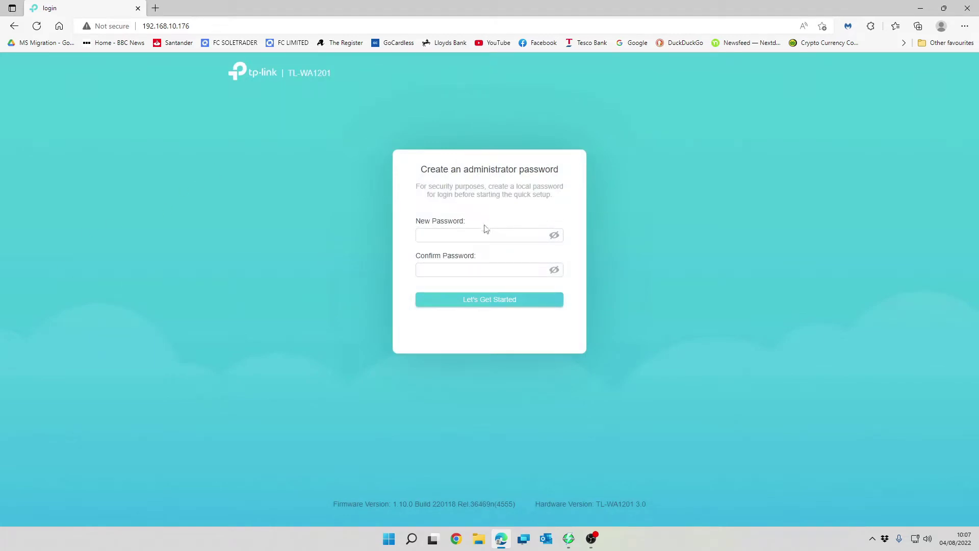
- Enter the new administrator password in both fields and submit it
left_click(474, 234)
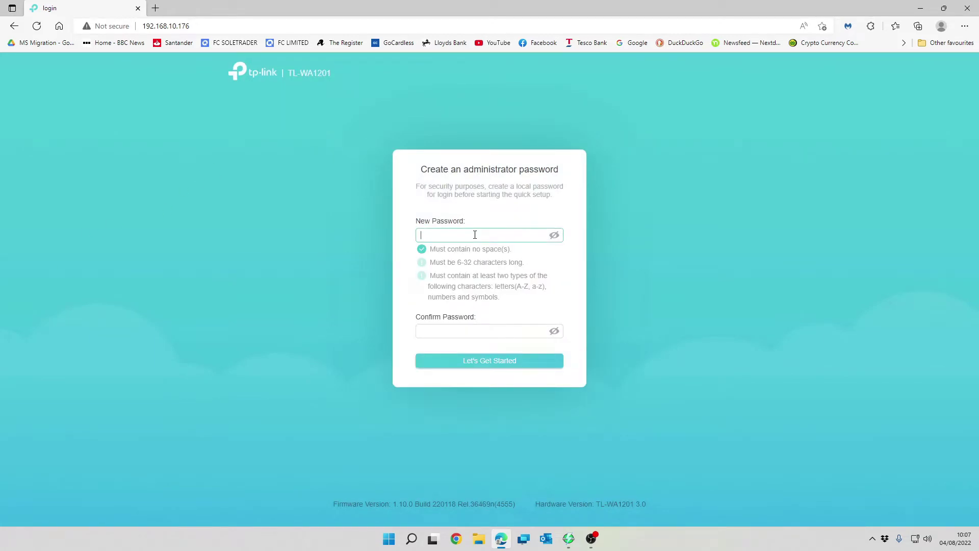
key("ctrl+v")
key("Tab")
key("ctrl+v")
key("Return")
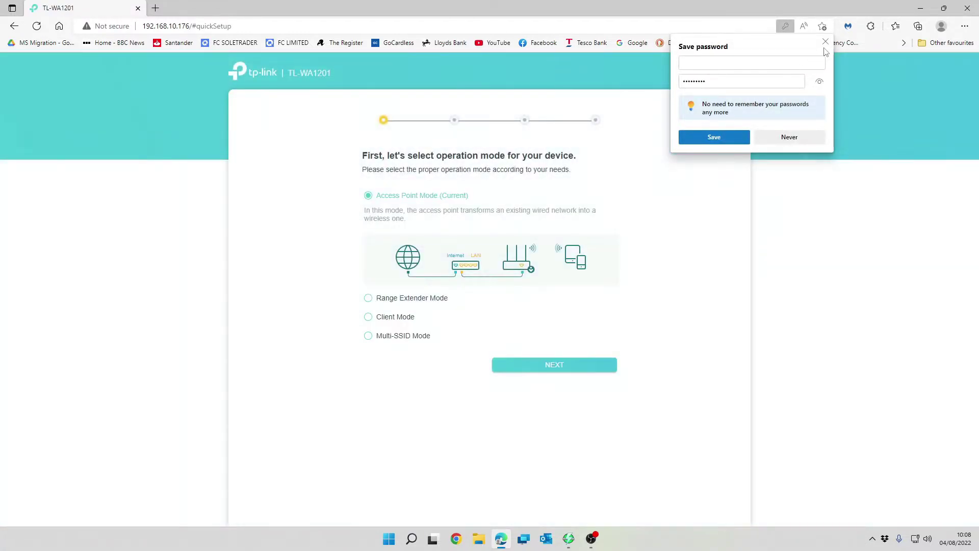
- Preview the Range Extender, Client and Multi-SSID modes, then keep Access Point Mode and continue
left_click(825, 42)
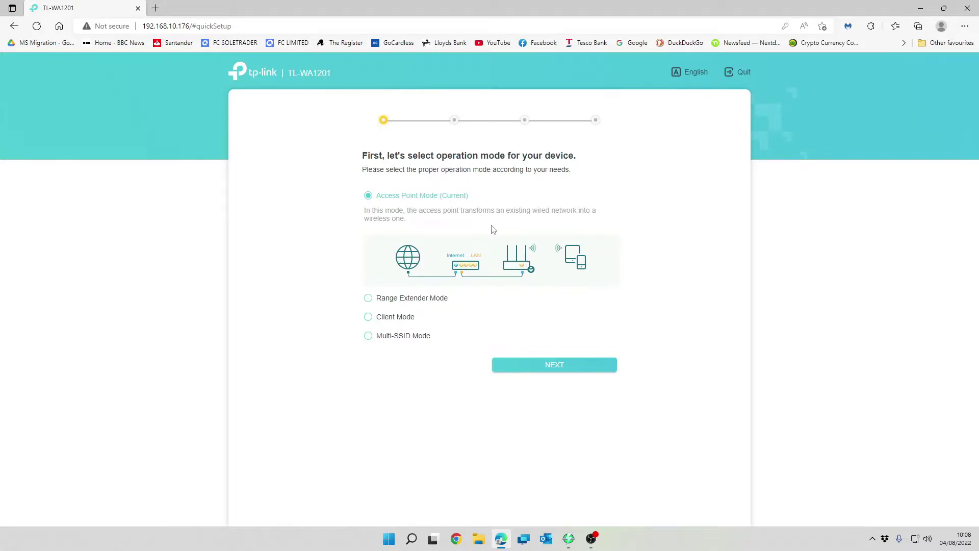
left_click(376, 301)
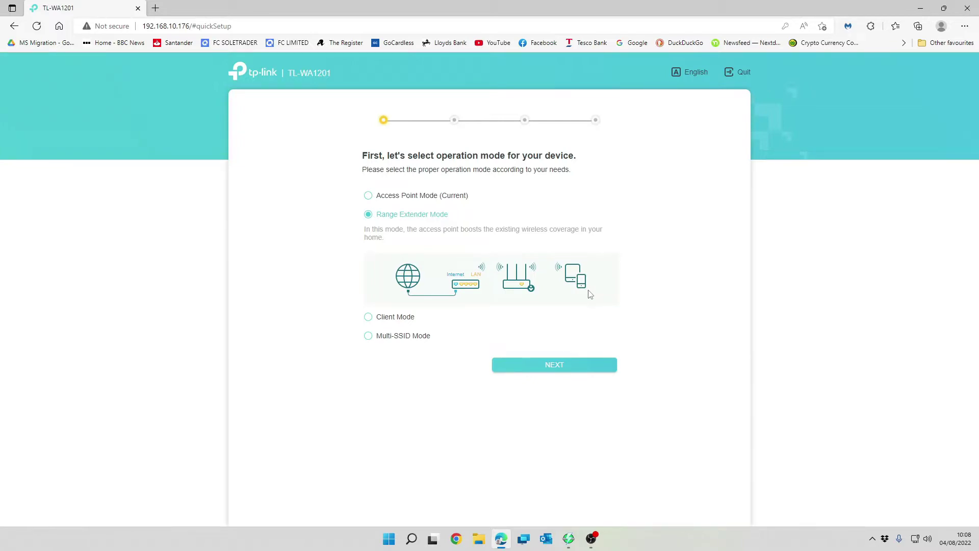
left_click(368, 317)
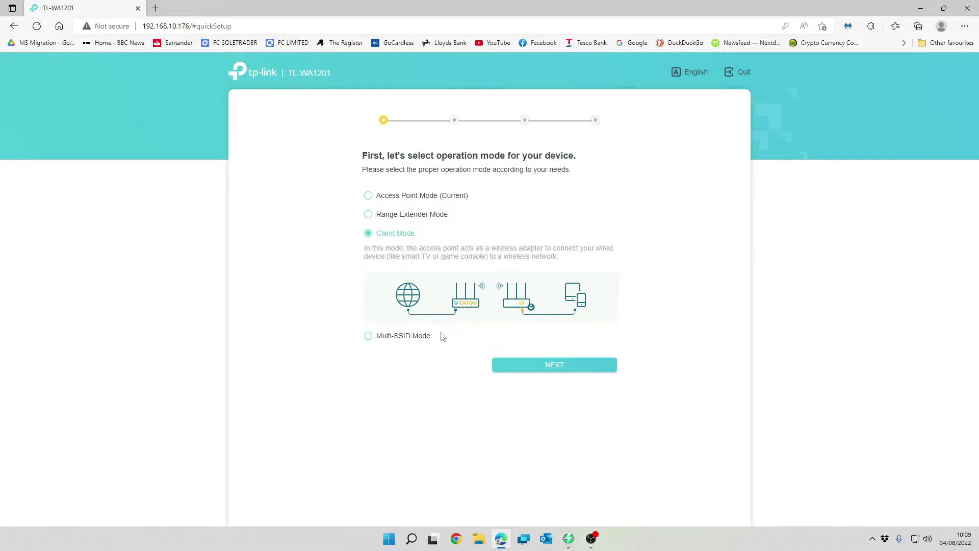
left_click(426, 336)
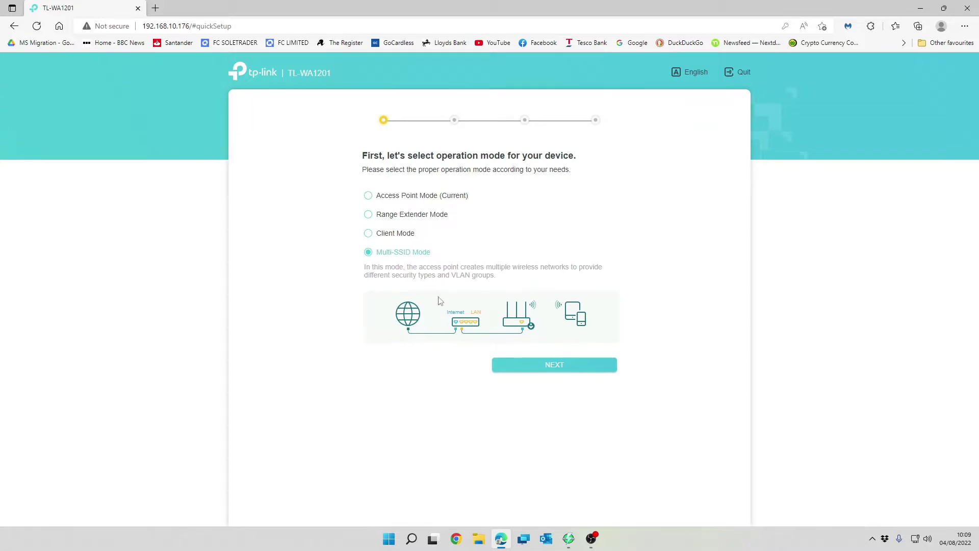
left_click(368, 198)
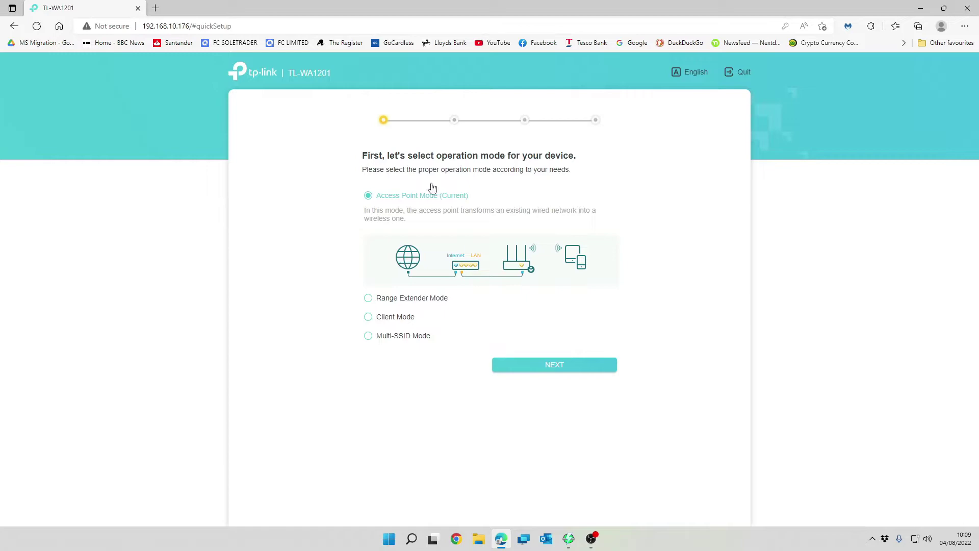
left_click(563, 371)
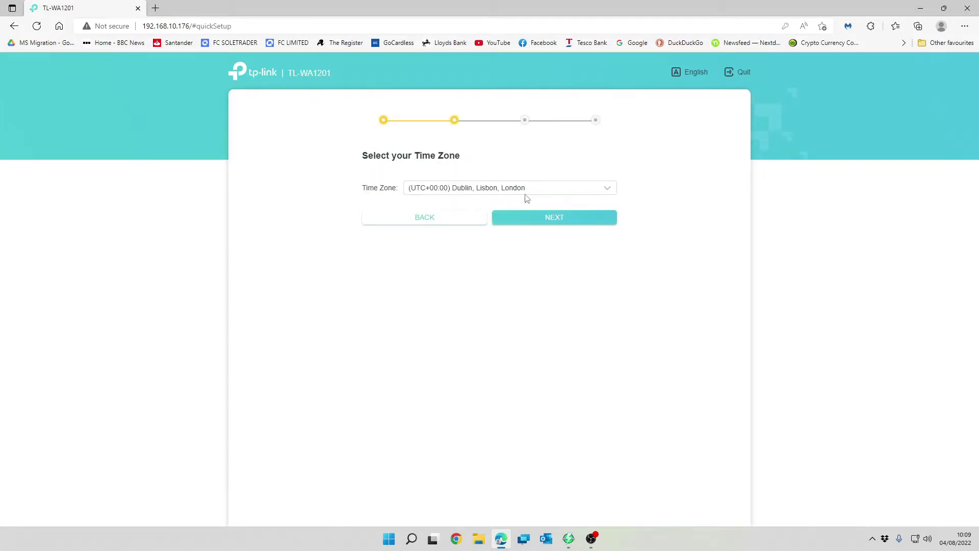
- Accept the (UTC+00:00) Dublin, Lisbon, London time zone and continue
left_click(566, 229)
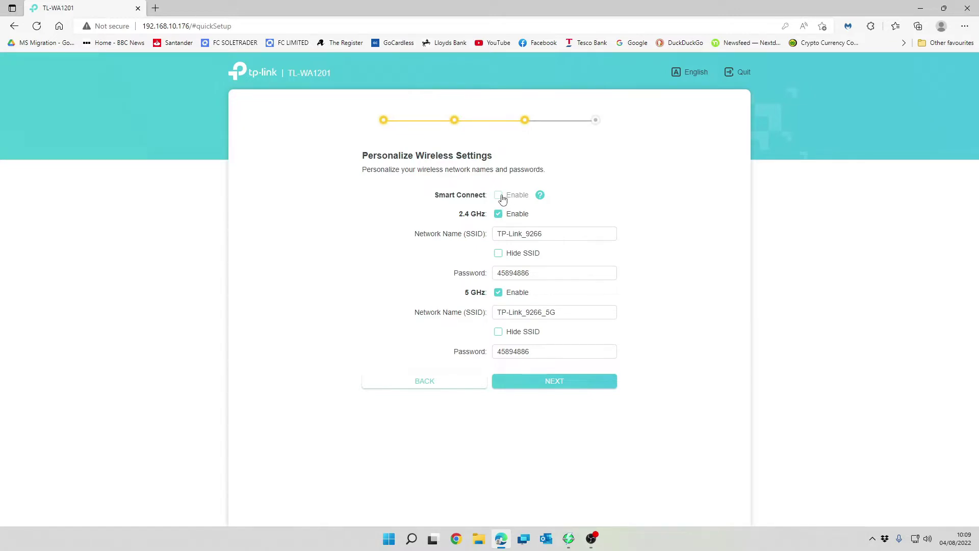
- Turn on Smart Connect, keep the network name TP-Link_9266 unchanged, and continue to Confirm Settings
left_click(501, 199)
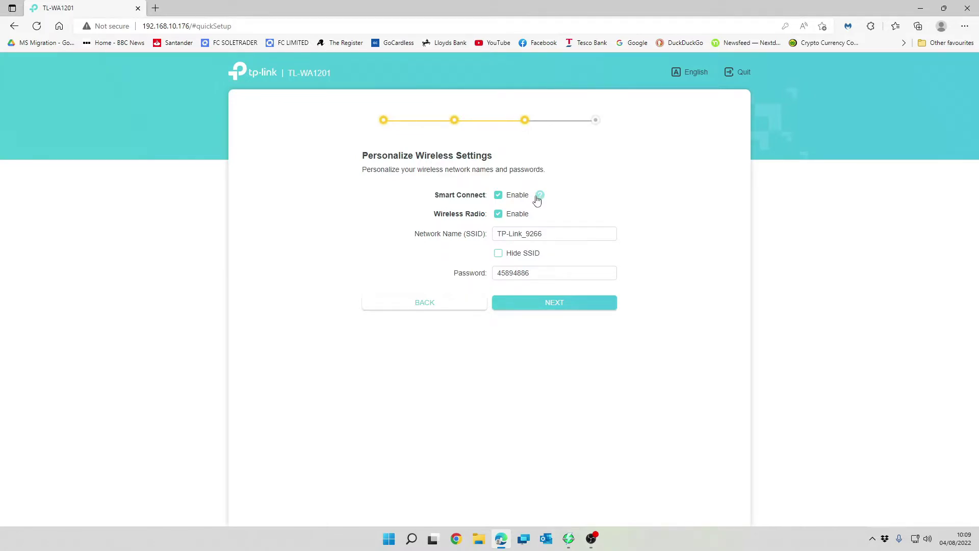
left_click(507, 221)
left_click(496, 210)
left_click(497, 212)
triple_click(537, 233)
left_click(829, 243)
left_click(555, 303)
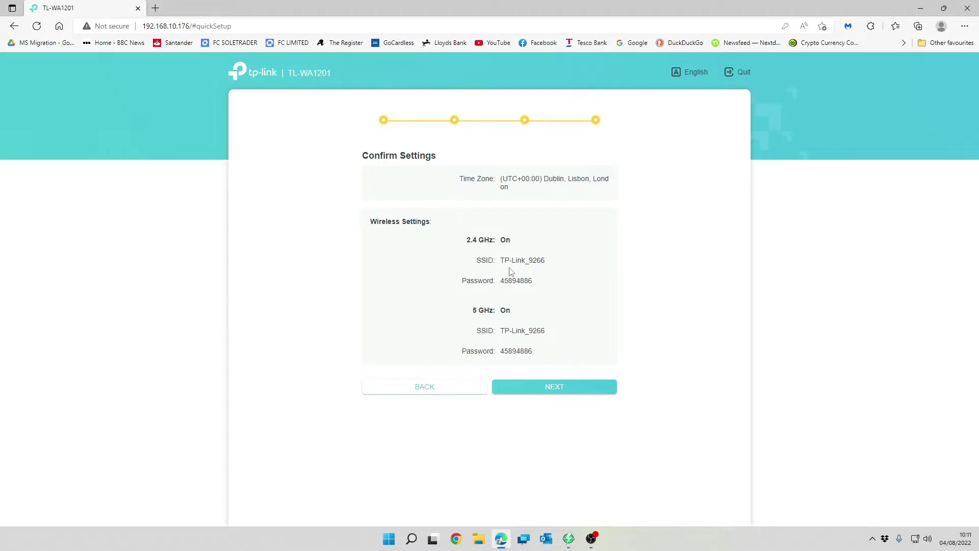
- Apply the confirmed settings, finish Quick Setup, and start entering 192.168.10.176 in the address bar
left_click(571, 387)
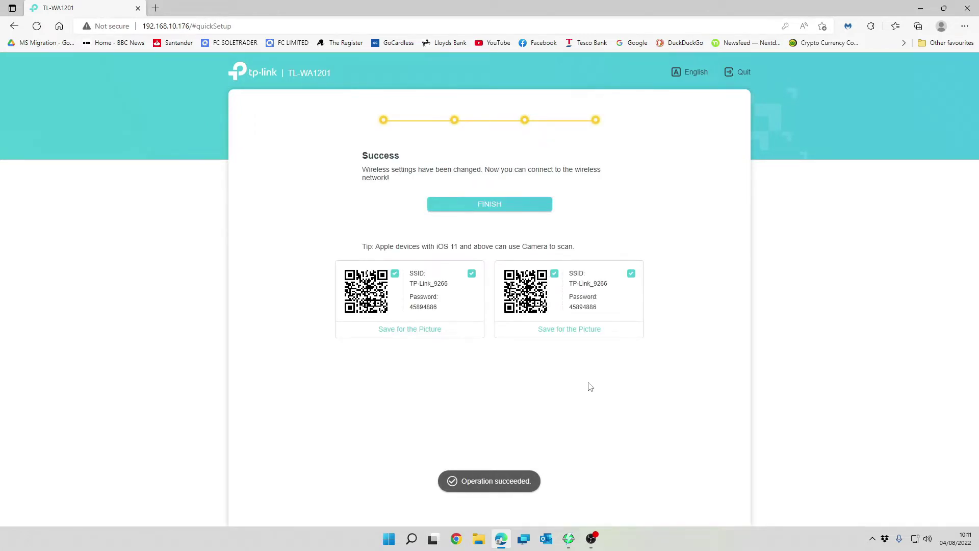
left_click(509, 211)
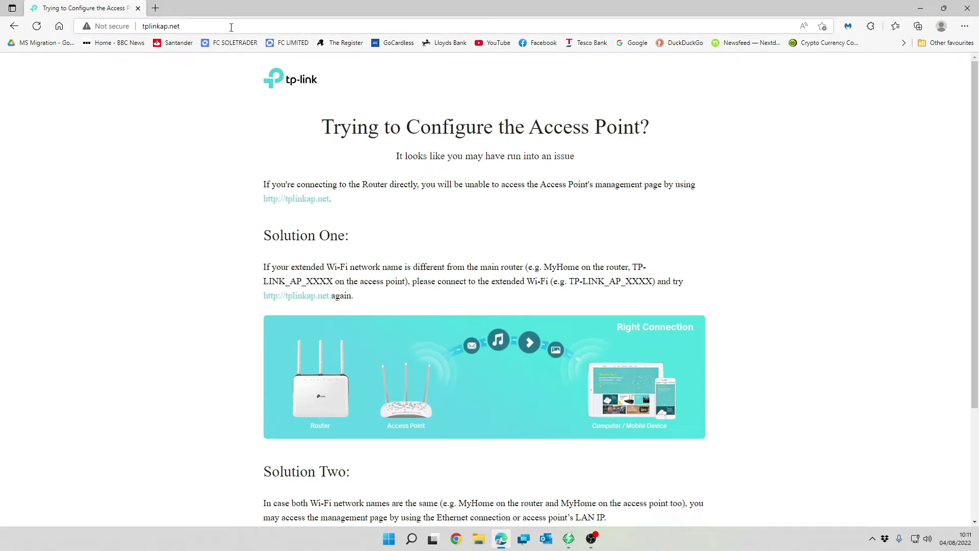
left_click(216, 22)
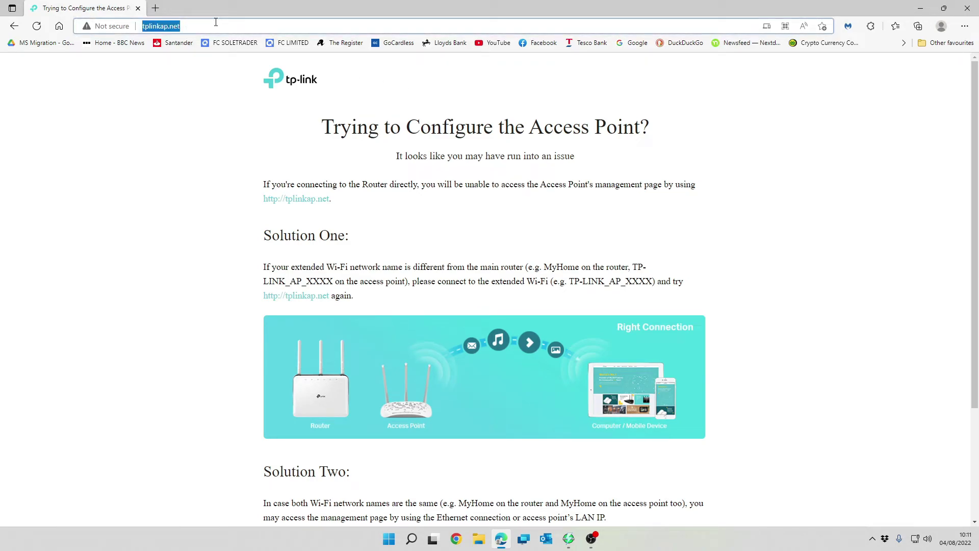
type("192.168.10.176/#networkMap")
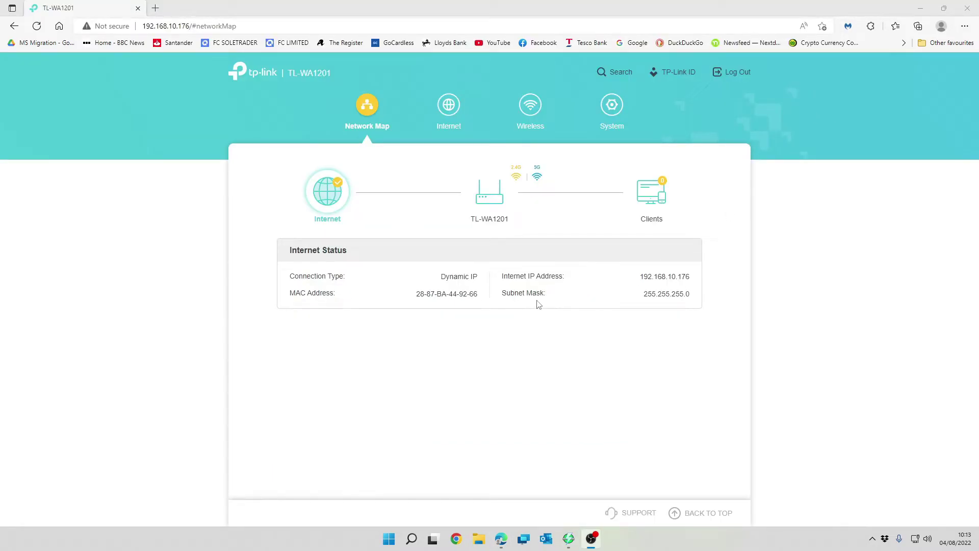
- Highlight the Dynamic IP connection type on Network Map, then go to the Internet LAN page
left_click_drag(439, 277, 478, 277)
left_click(478, 278)
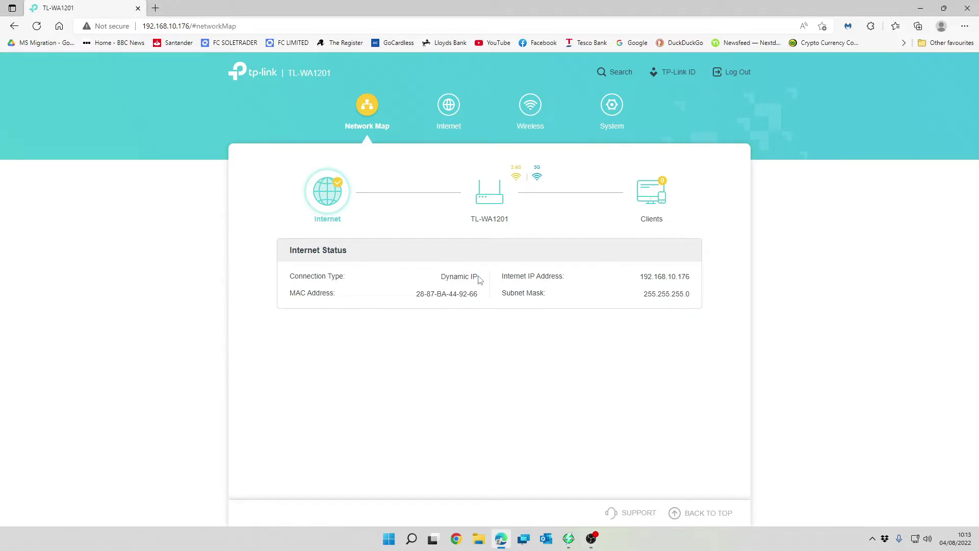
left_click(449, 116)
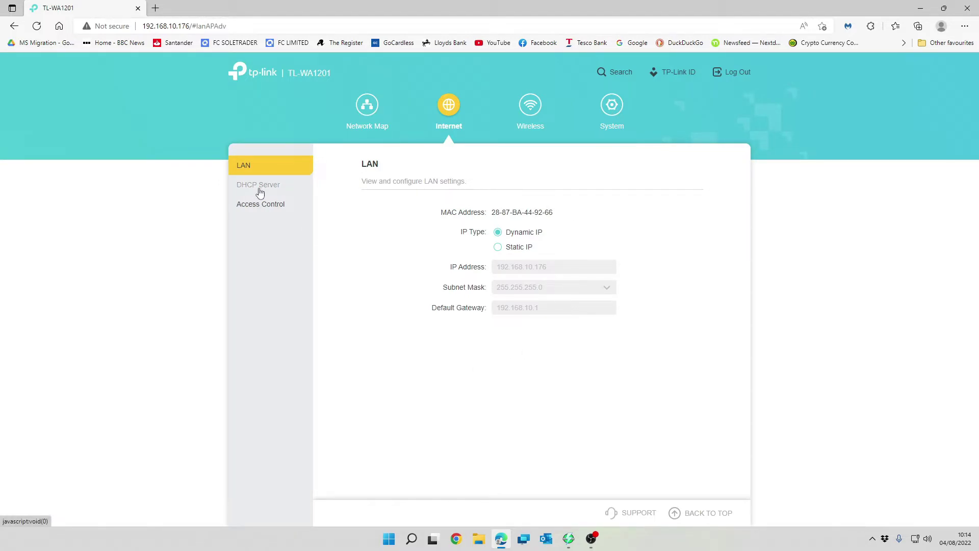
- Review the DHCP Server settings, then move on to the Access Control page, which is off
left_click(261, 188)
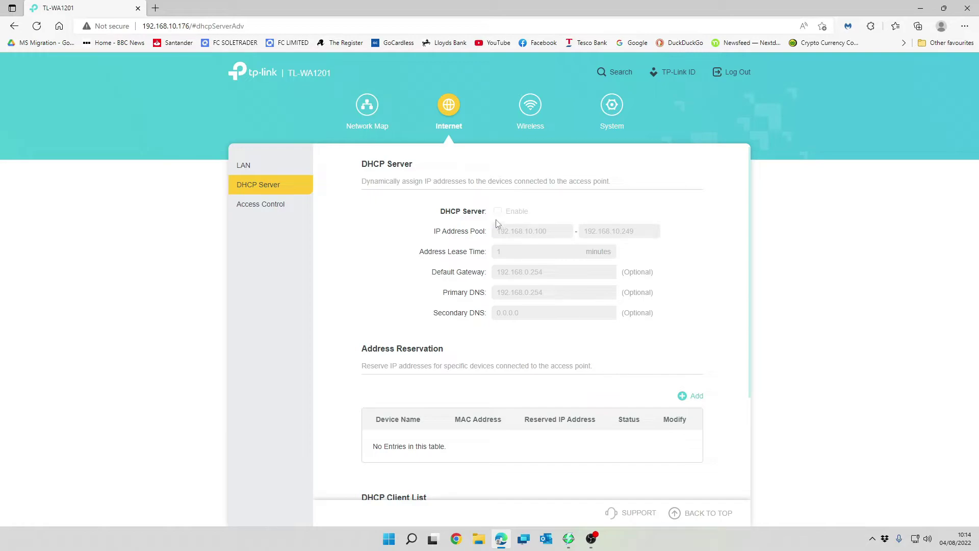
scroll(497, 217, "down", 2)
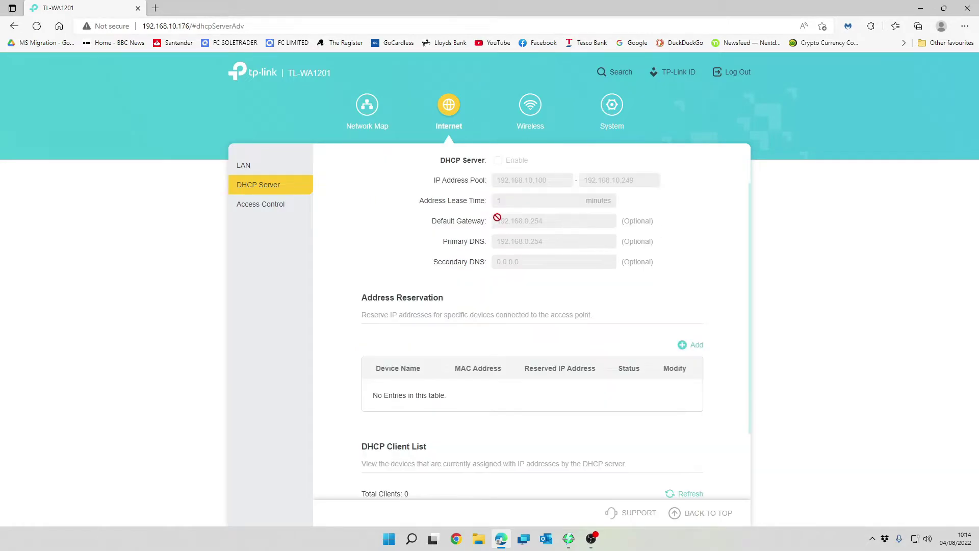
scroll(497, 217, "up", 2)
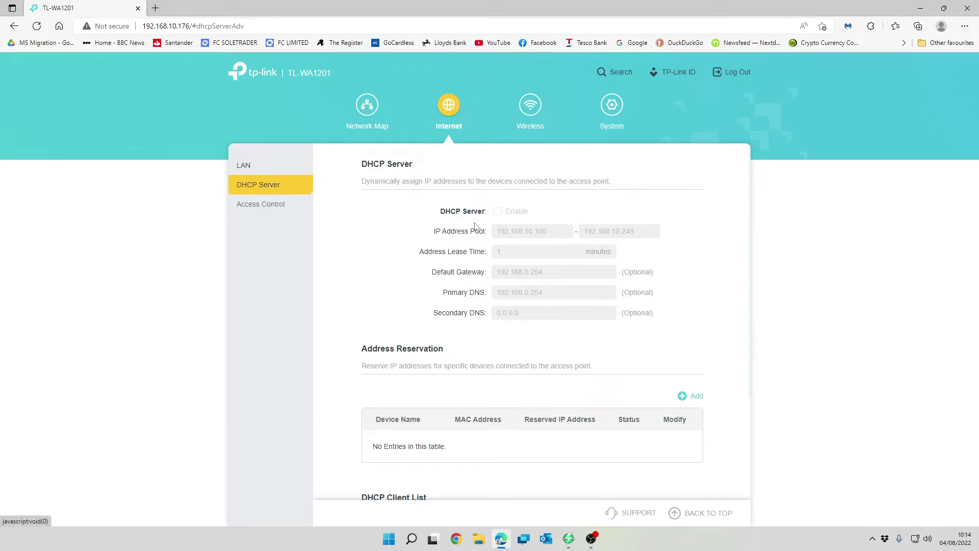
scroll(478, 227, "down", 2)
scroll(477, 227, "up", 1)
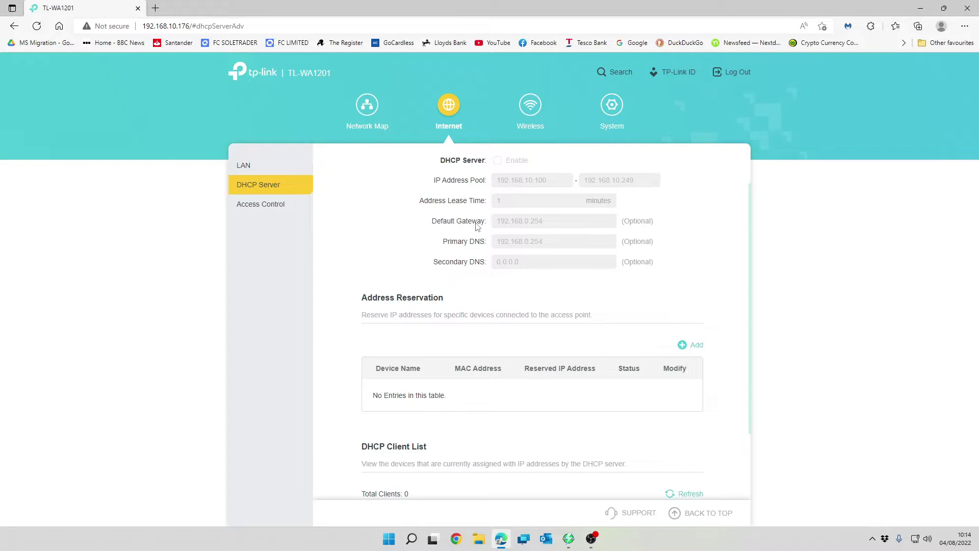
scroll(477, 227, "up", 1)
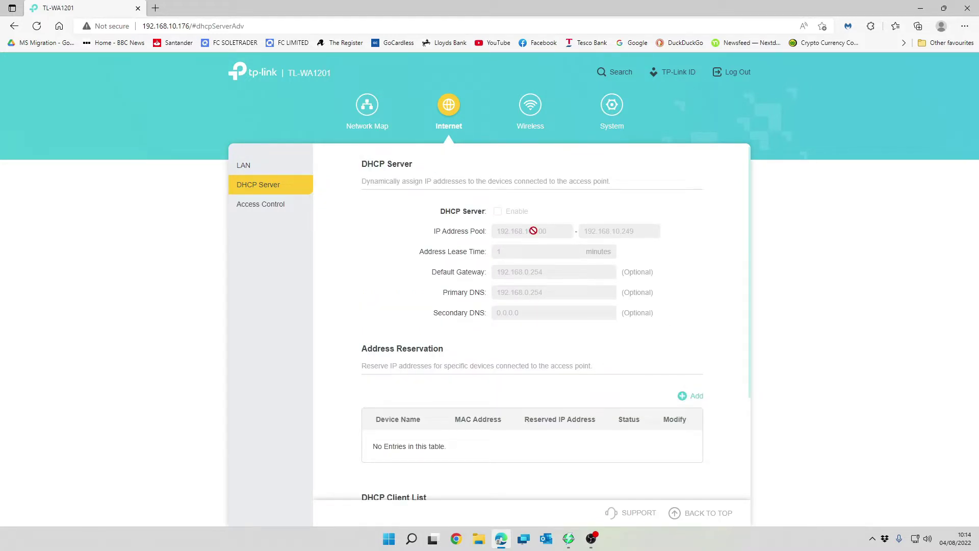
scroll(533, 231, "down", 2)
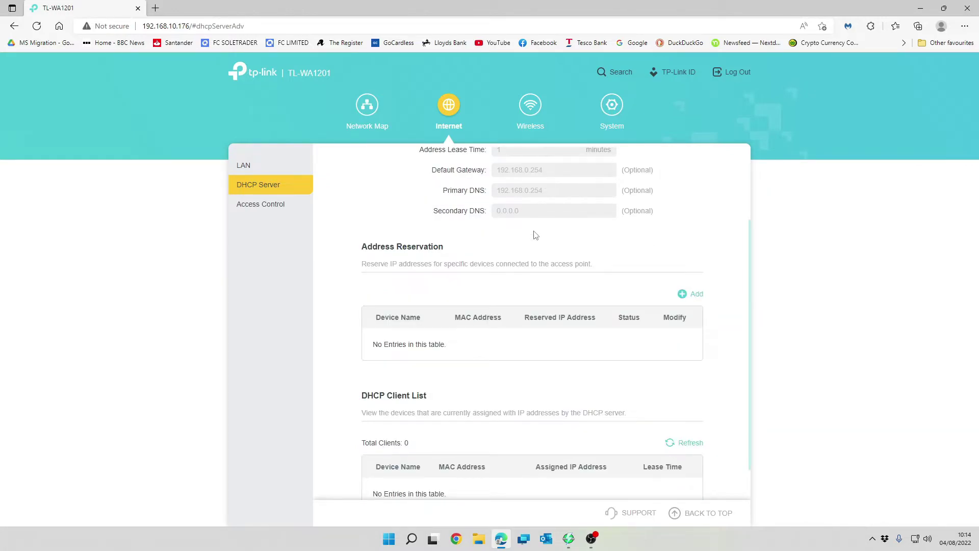
scroll(536, 235, "down", 1)
scroll(535, 235, "up", 3)
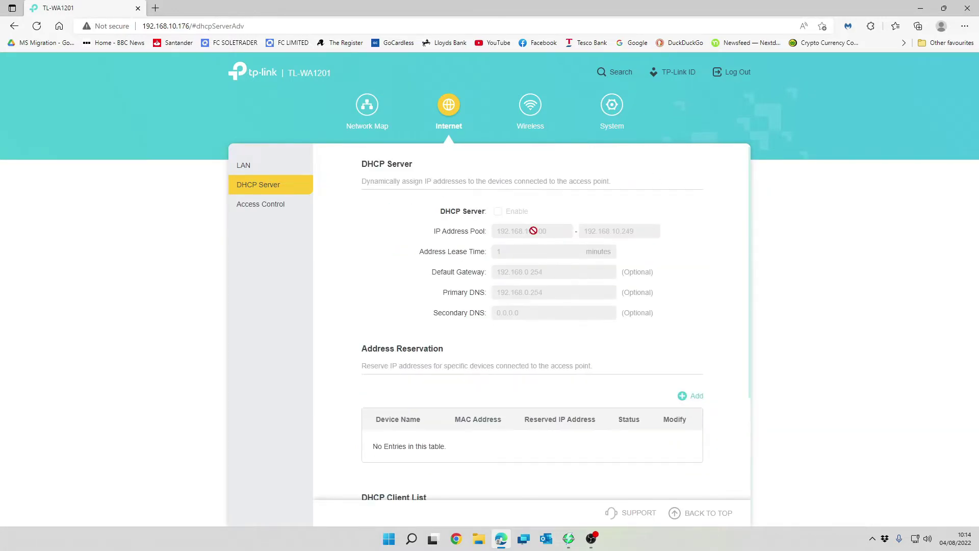
left_click(281, 210)
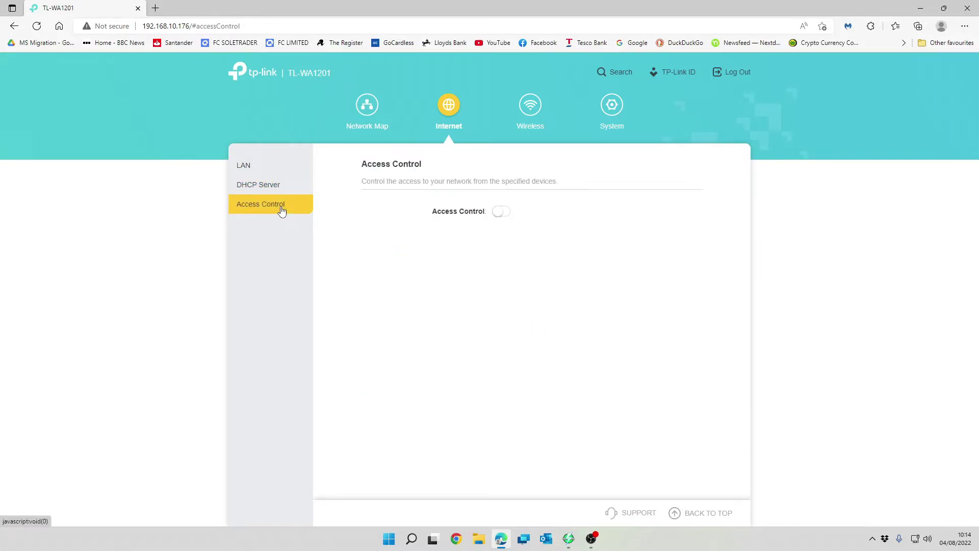
left_click(502, 213)
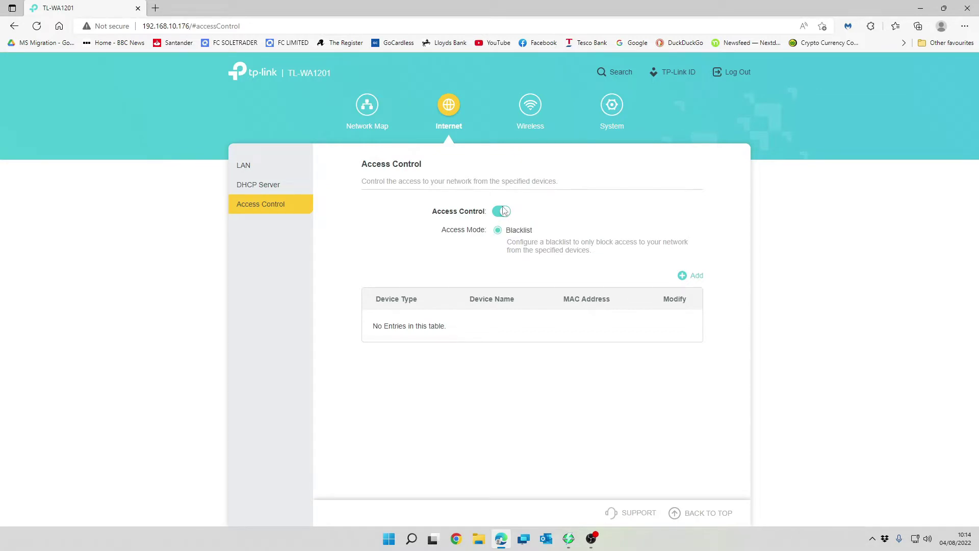
left_click(503, 212)
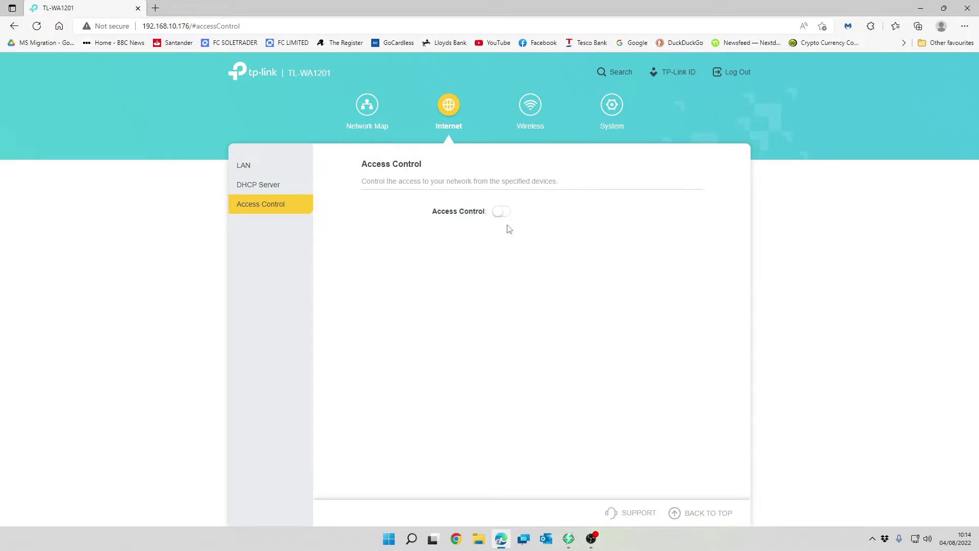
- Change the wireless security mode to WPA3-Personal+WPA2-PSK[AES] and save it
left_click(534, 112)
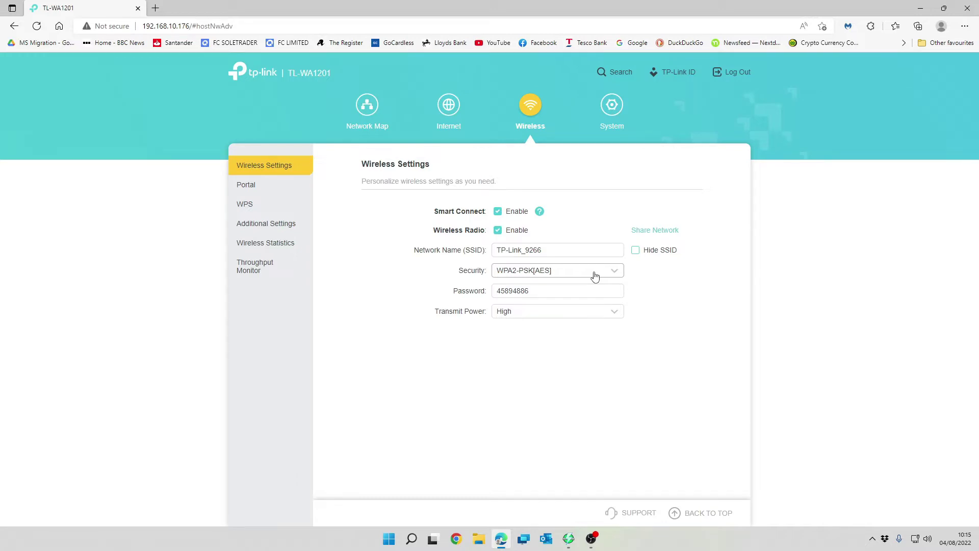
left_click(595, 276)
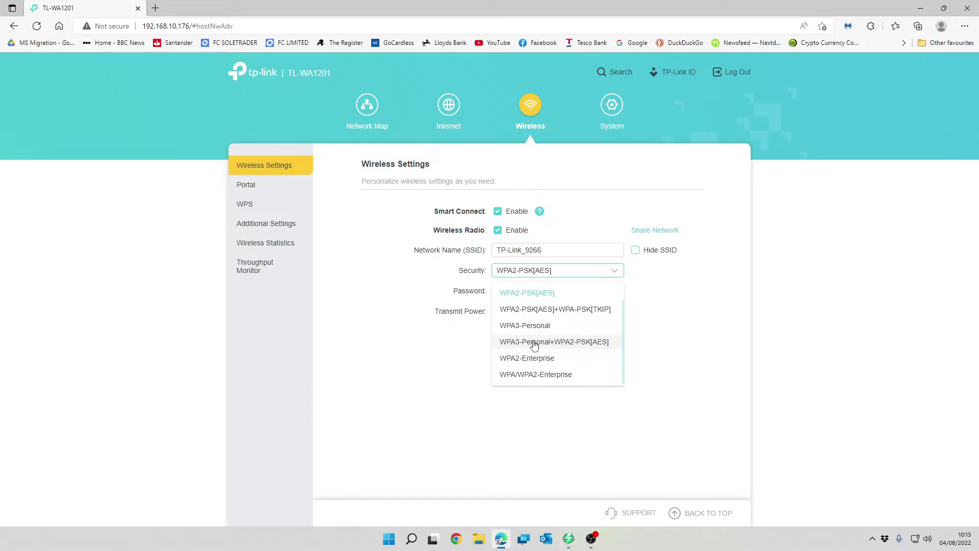
left_click(574, 343)
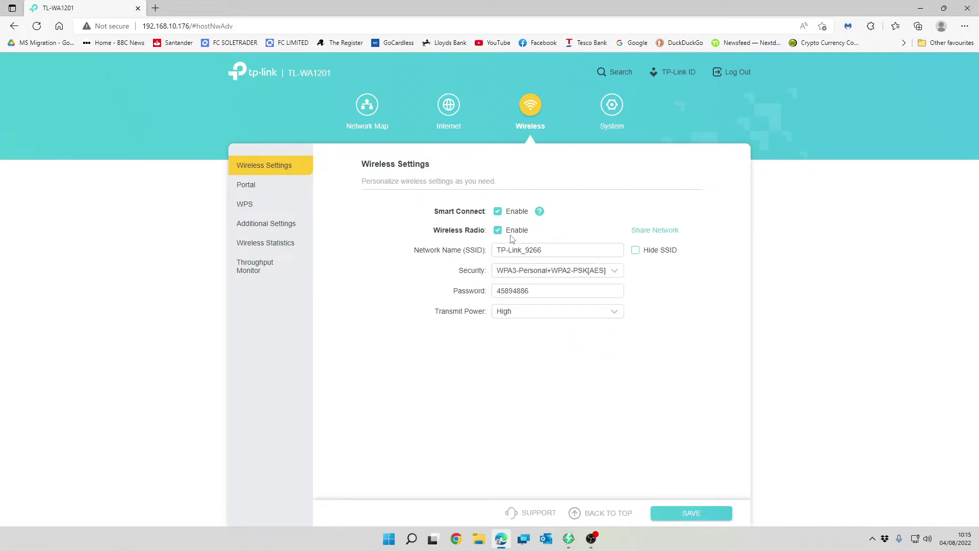
left_click(675, 514)
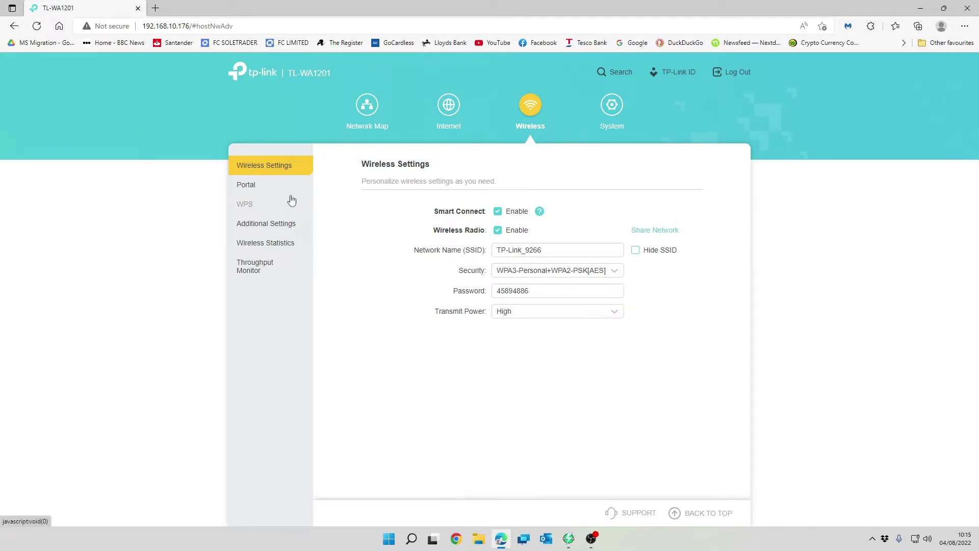
- Switch the Wireless Portal on, with No Authentication and a 2 Hours timeout
left_click(257, 194)
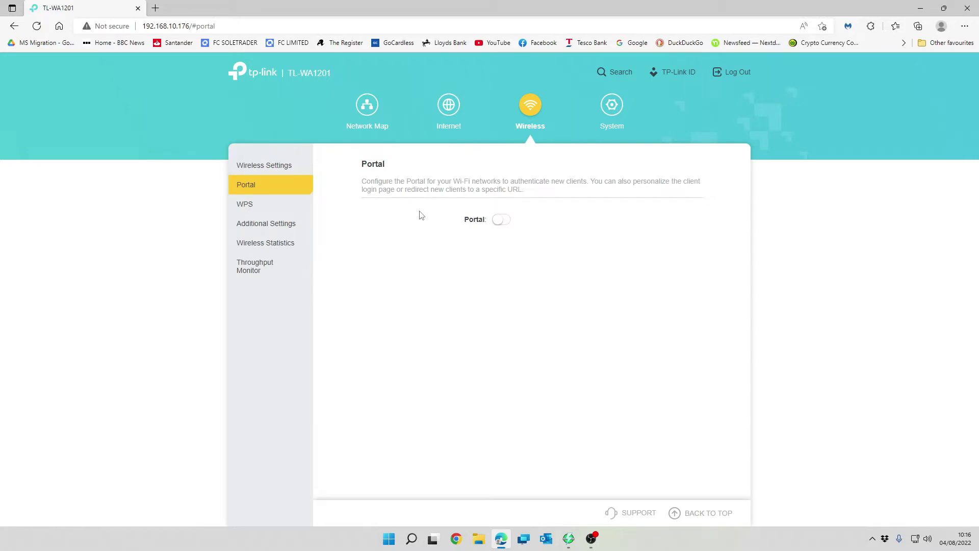
left_click(504, 223)
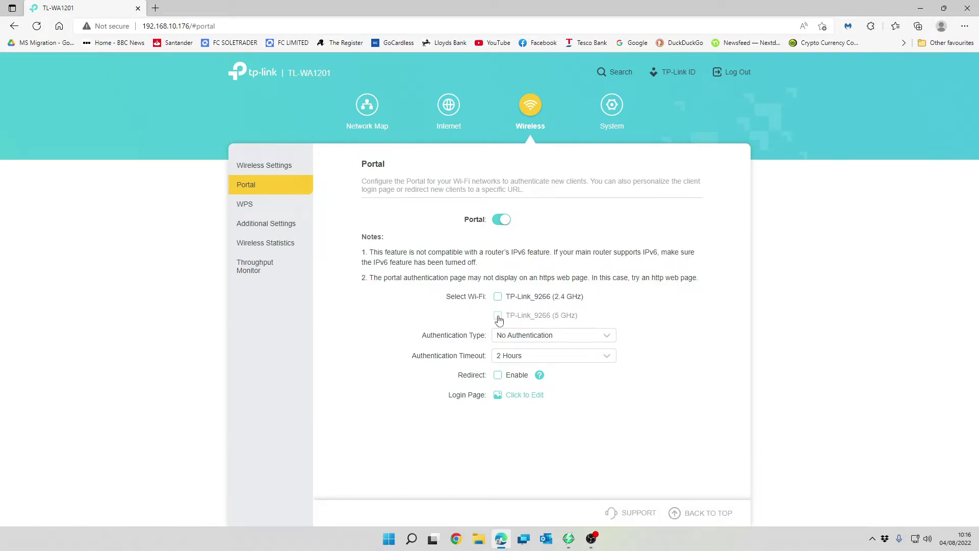
- Apply the portal to TP-Link_9266 (5 GHz) with Simple Password authentication and enter a portal password
left_click(499, 318)
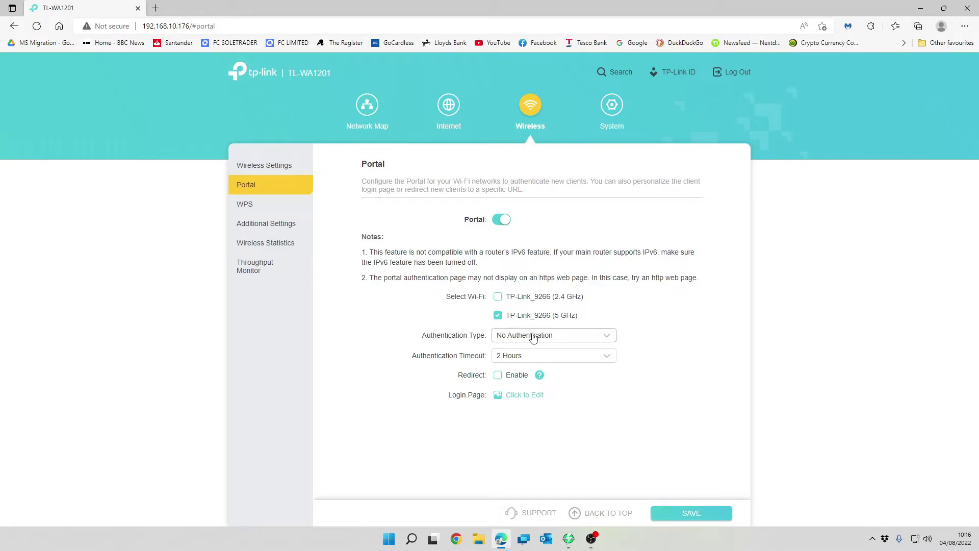
left_click(553, 338)
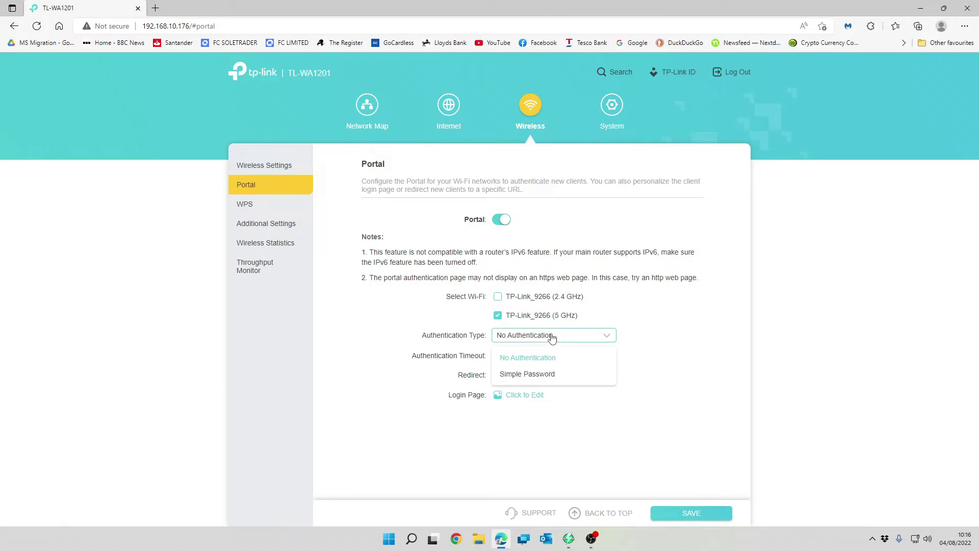
left_click(528, 374)
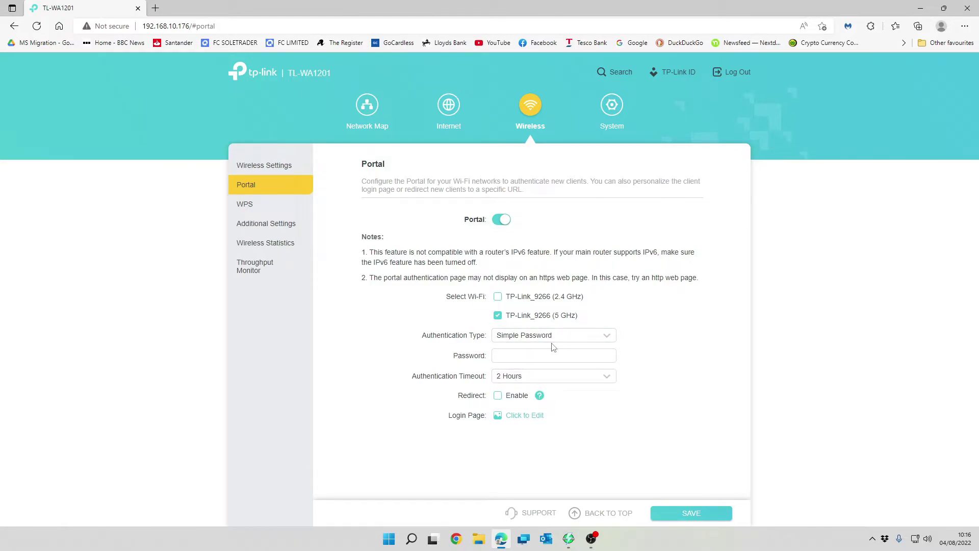
left_click(537, 354)
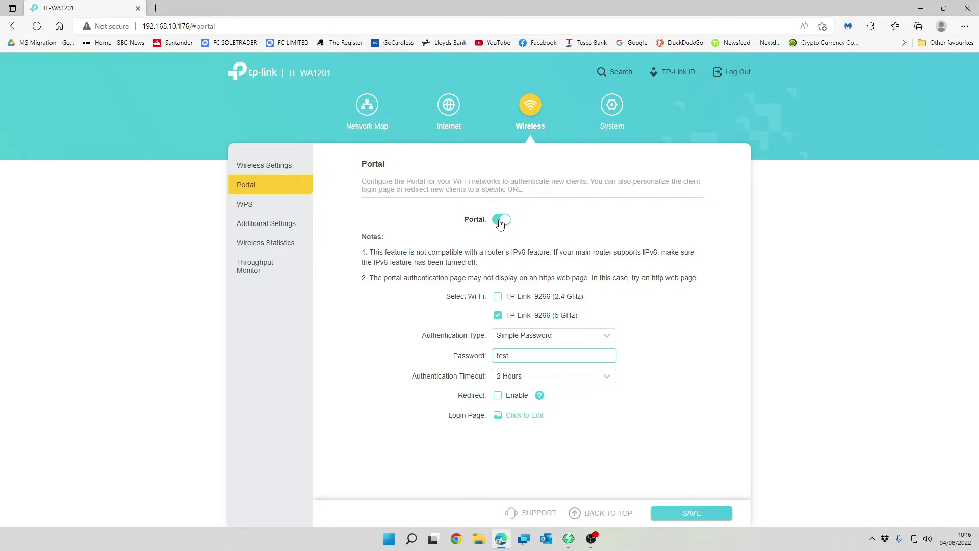
left_click(525, 380)
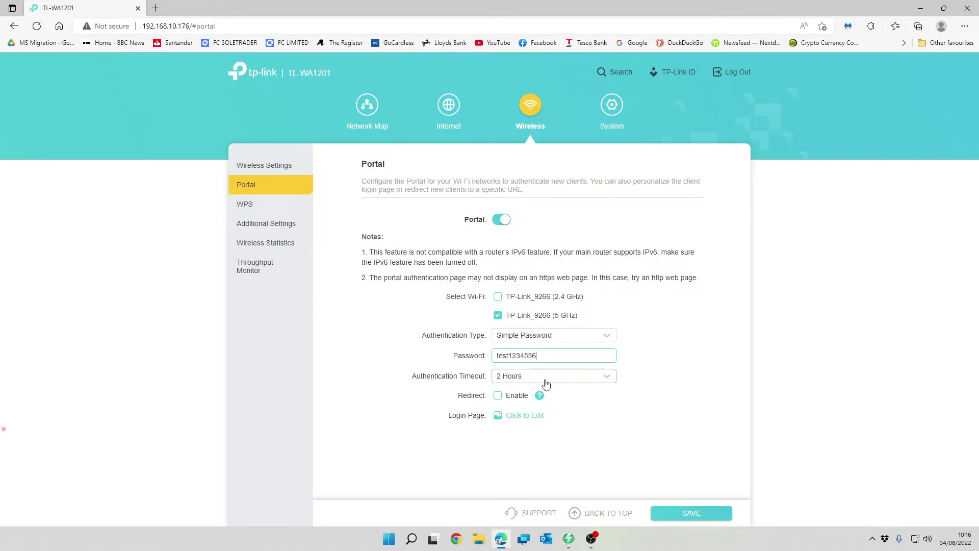
- Keep the authentication timeout at 2 Hours and leave Redirect switched off after toggling it
left_click(546, 384)
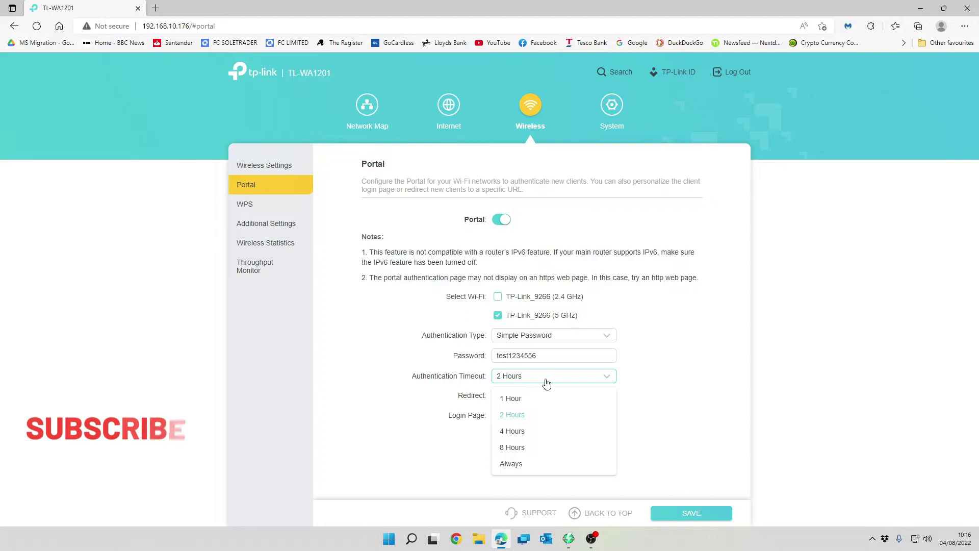
left_click(684, 367)
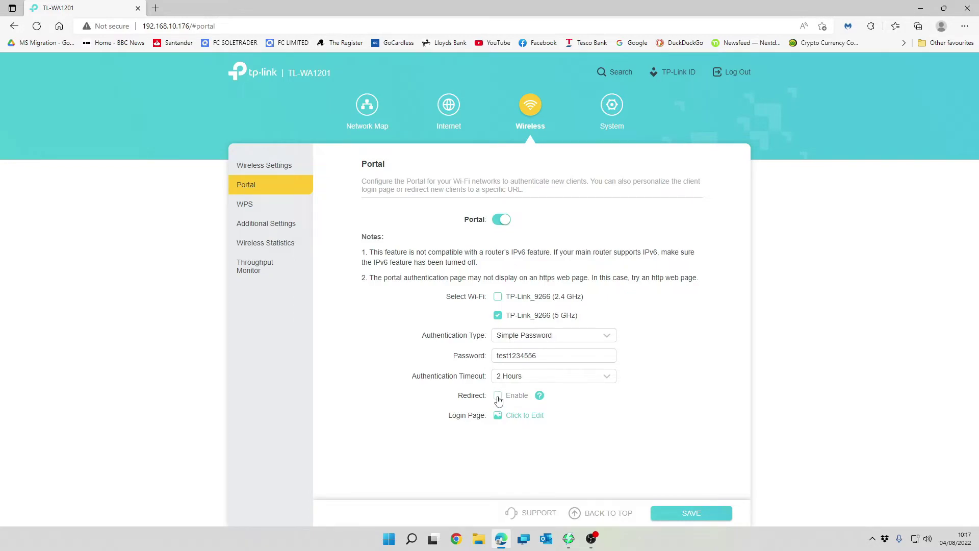
left_click(498, 400)
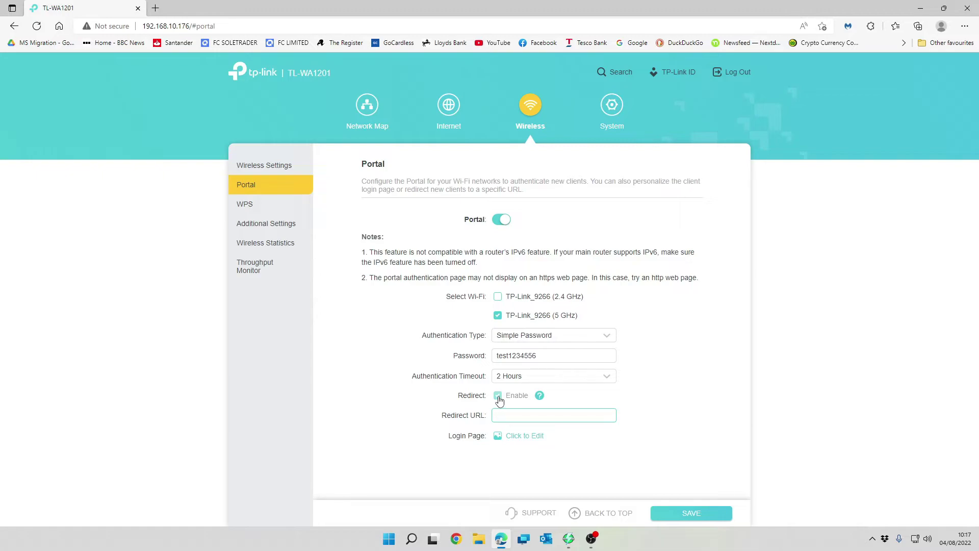
left_click(499, 398)
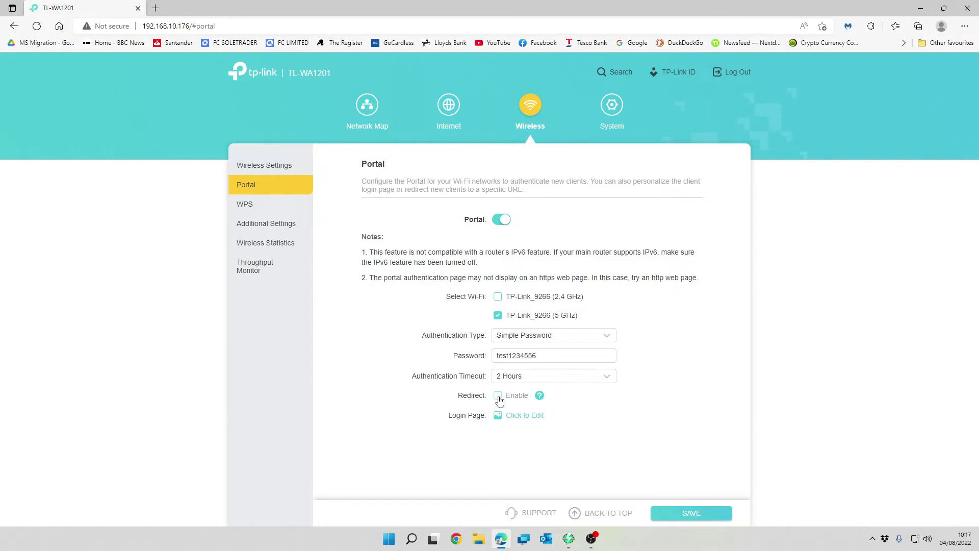
- Add Terms of Use in the Login Page editor, cancel without saving, and disable the wireless portal
left_click(525, 419)
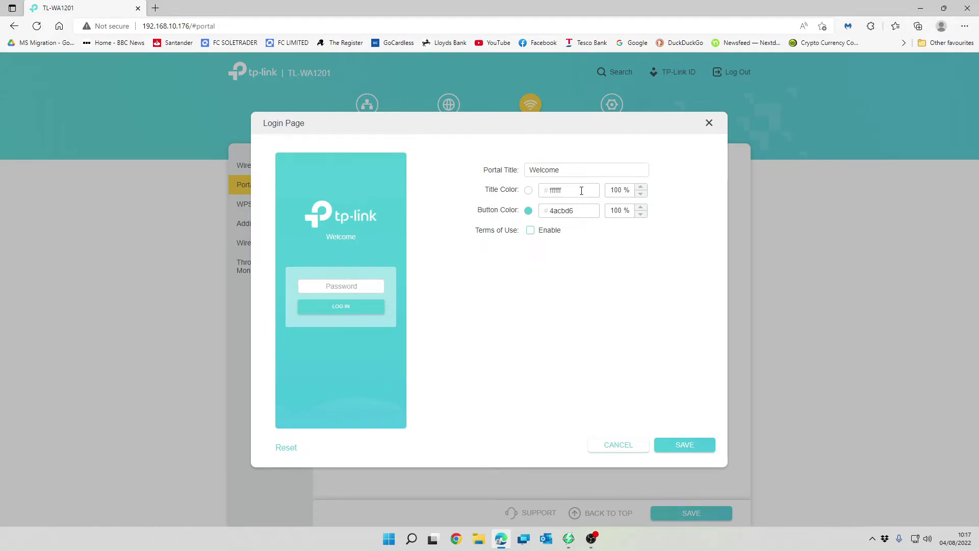
left_click(531, 232)
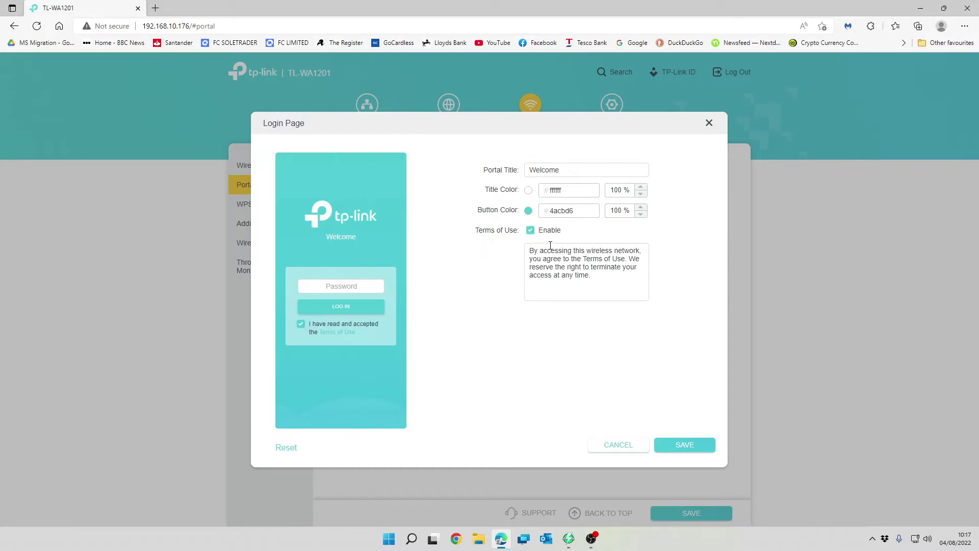
left_click_drag(614, 250, 618, 251)
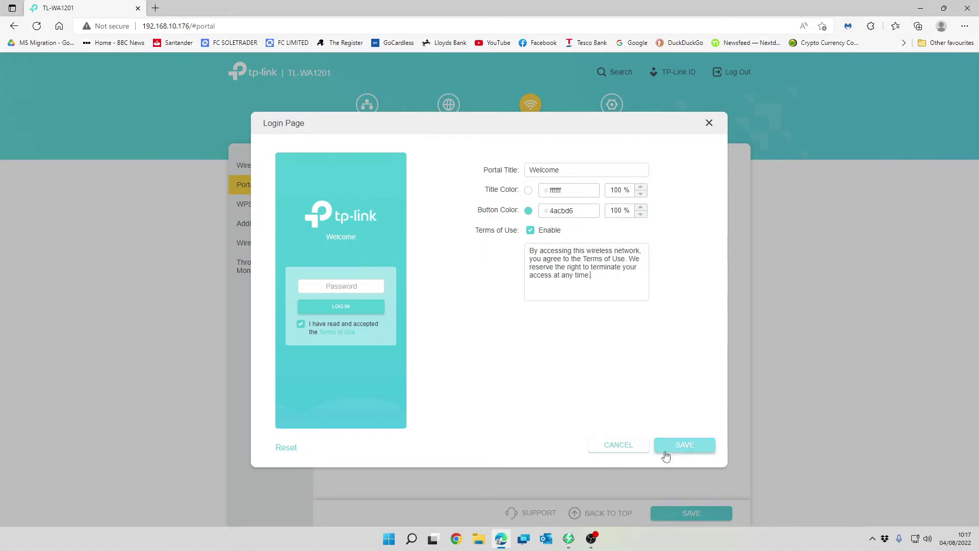
left_click(627, 450)
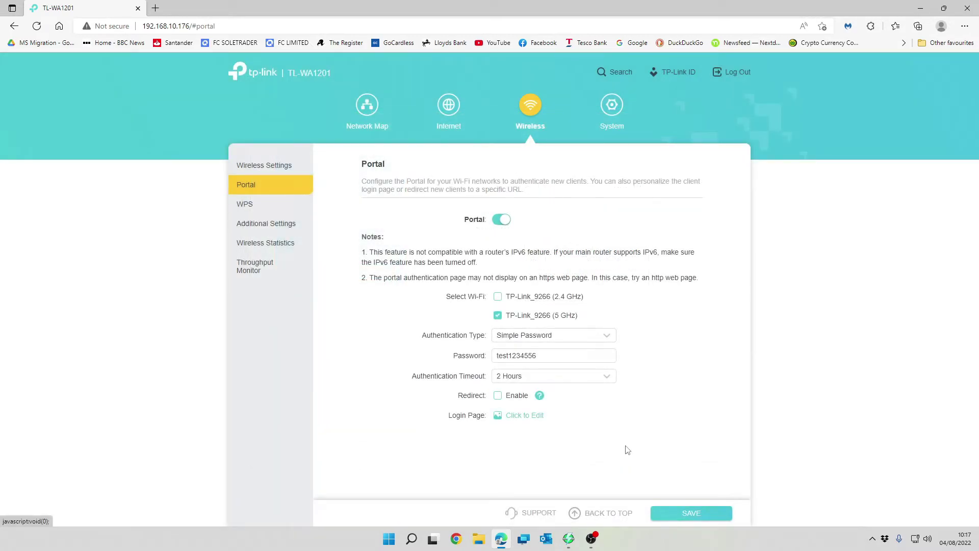
left_click(501, 219)
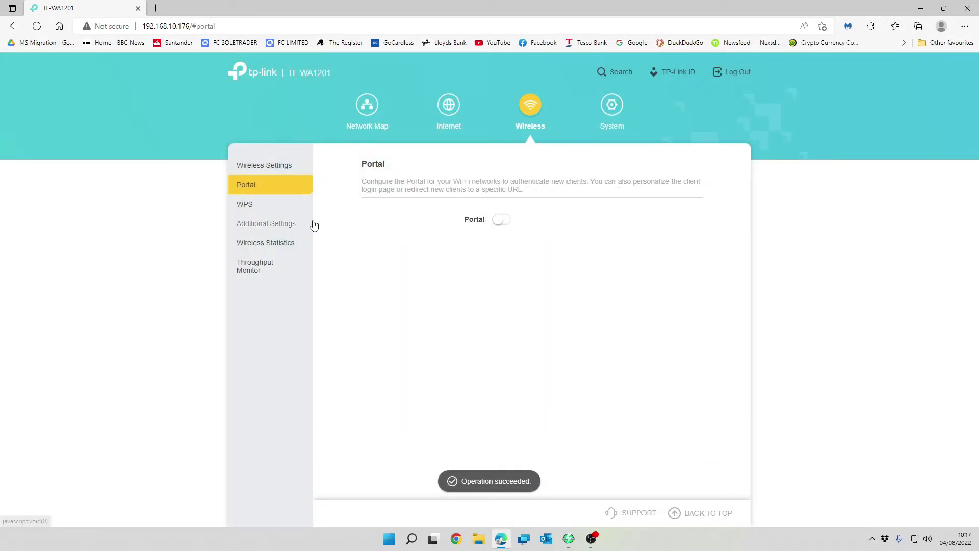
- Disable WPS on the WPS page, then go to Wireless Additional Settings
left_click(291, 209)
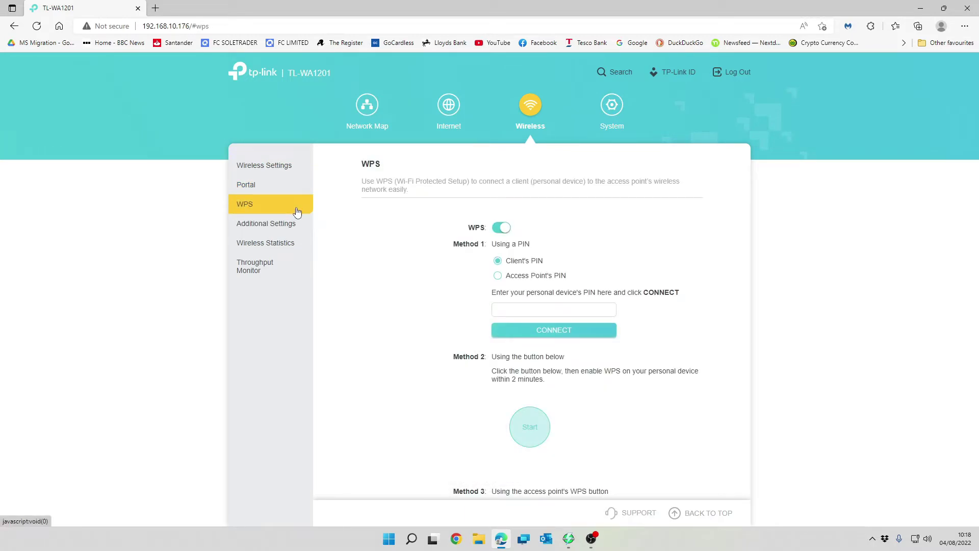
scroll(603, 339, "down", 1)
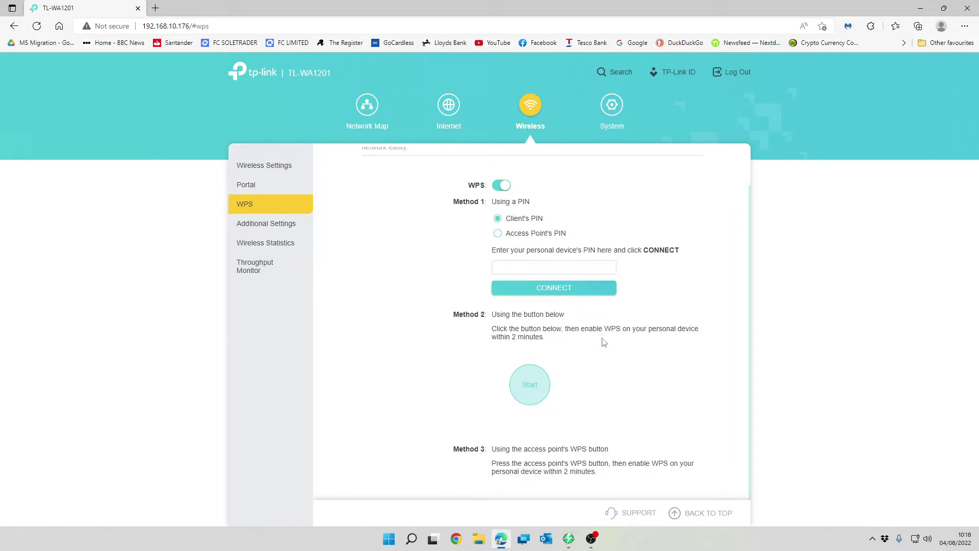
scroll(604, 342, "up", 1)
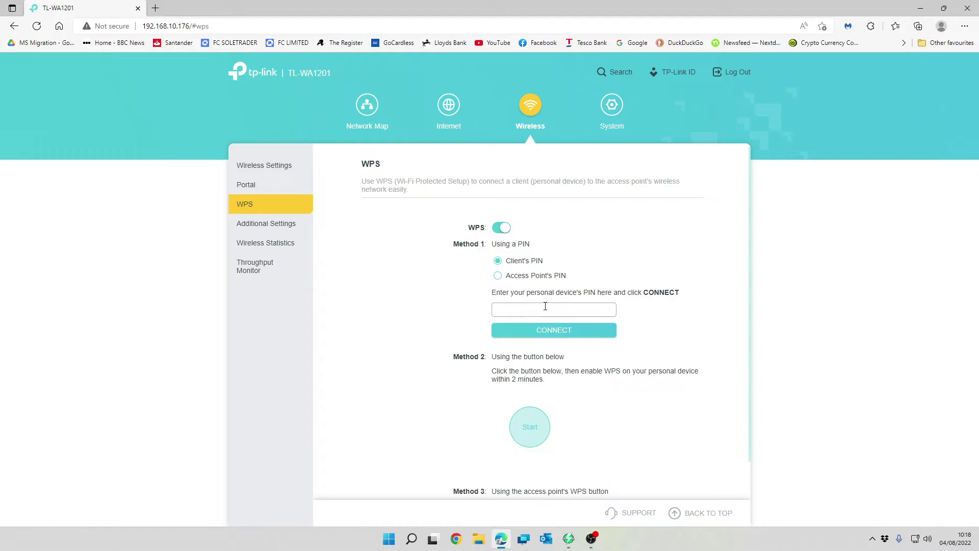
scroll(561, 391, "down", 1)
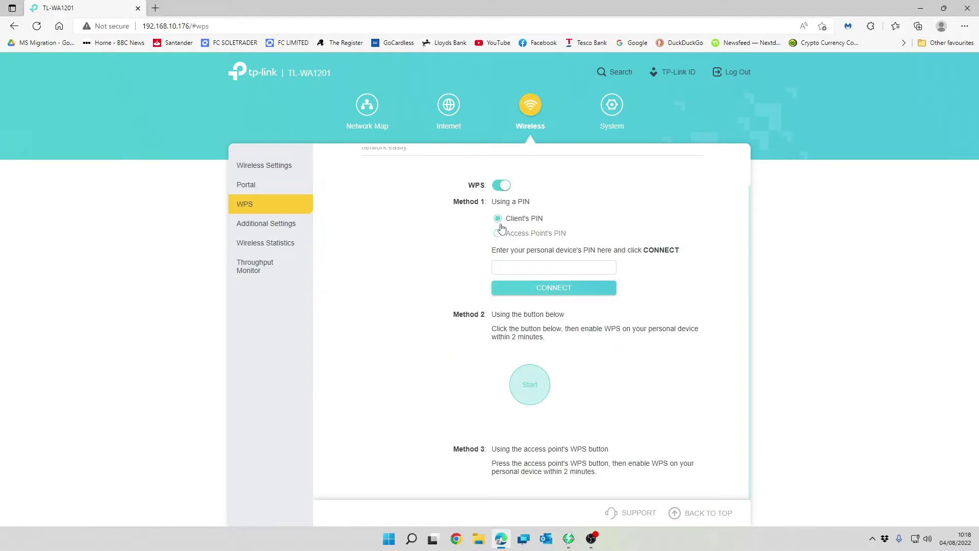
left_click(502, 187)
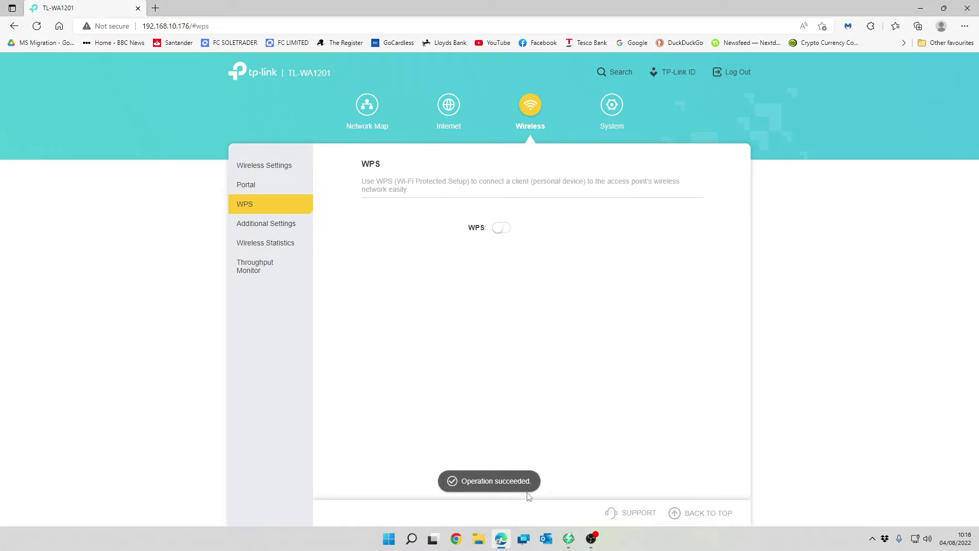
left_click(282, 224)
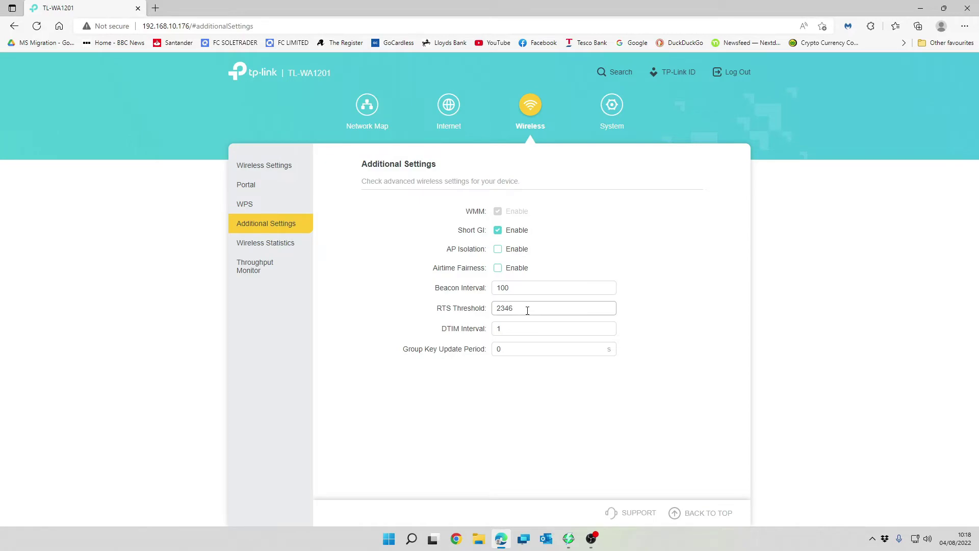
- Check Wireless Statistics and the Throughput Monitor, ending with the 2.4G RX series hidden, then enter System
left_click(266, 245)
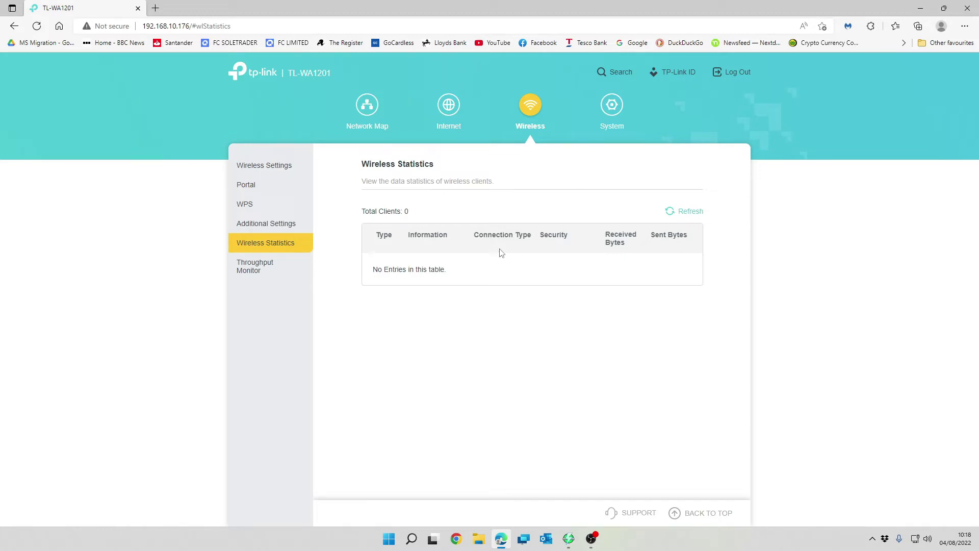
left_click(258, 273)
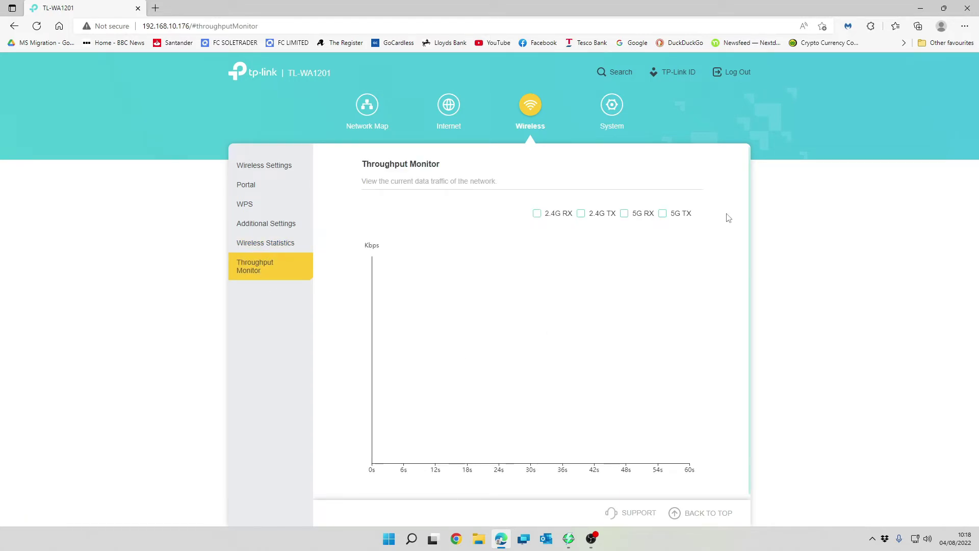
left_click(537, 215)
left_click(537, 215)
left_click(534, 215)
left_click(539, 216)
left_click(549, 211)
scroll(670, 334, "down", 1)
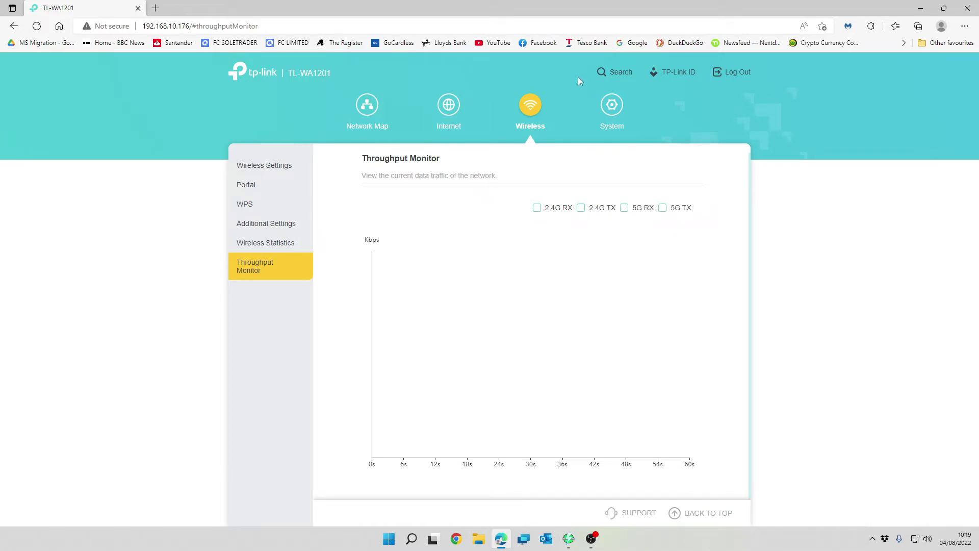
left_click(614, 109)
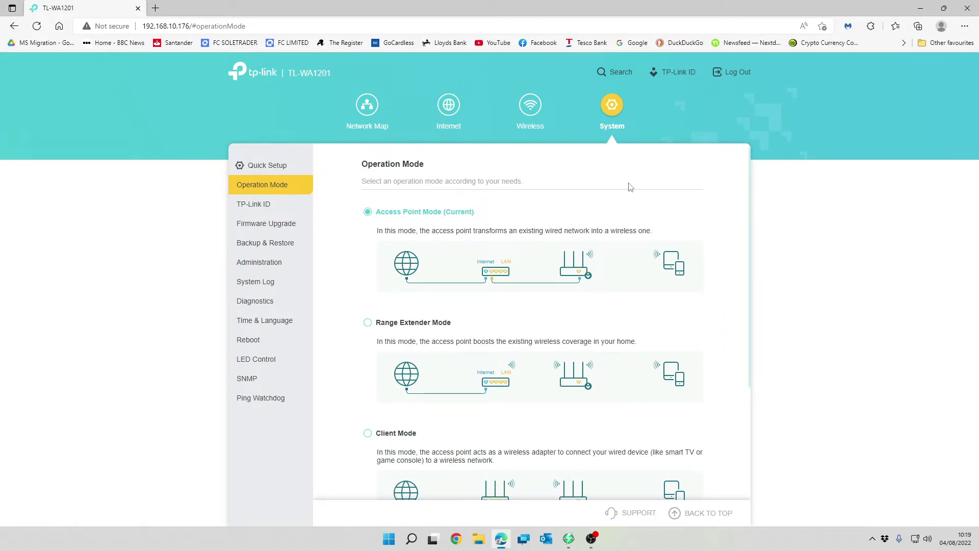
- Look over Operation Mode (Access Point Mode current), then go to the TP-Link ID page
scroll(630, 184, "down", 1)
scroll(630, 183, "up", 1)
scroll(367, 314, "down", 3)
scroll(402, 417, "up", 2)
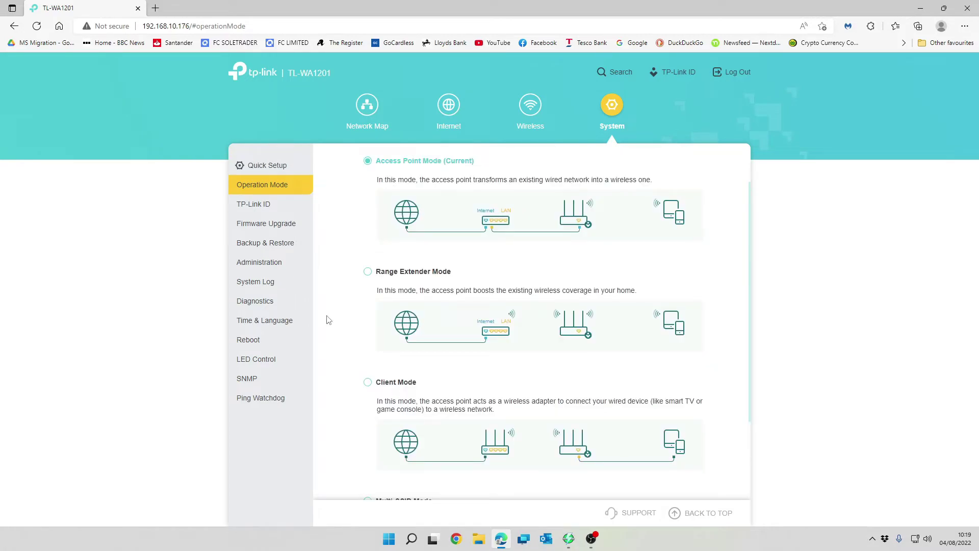
left_click(267, 209)
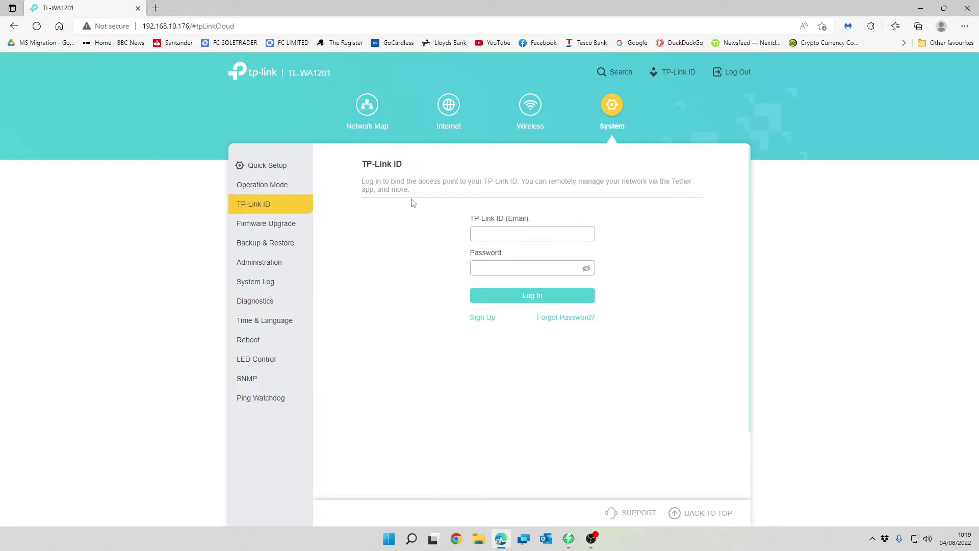
- Check for firmware upgrades, confirming 1.10.0 Build 220118 is current, then go to Backup & Restore
left_click(254, 227)
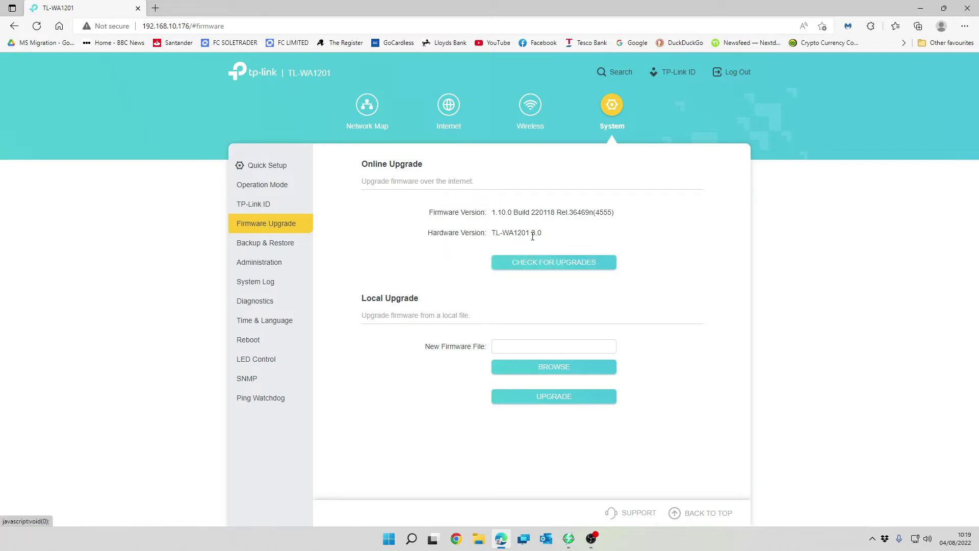
left_click(561, 260)
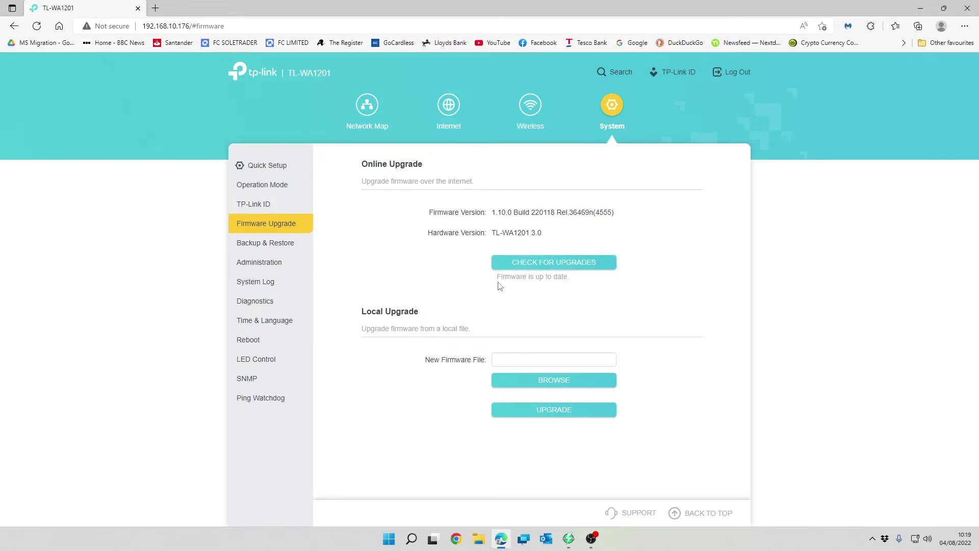
left_click_drag(497, 277, 571, 281)
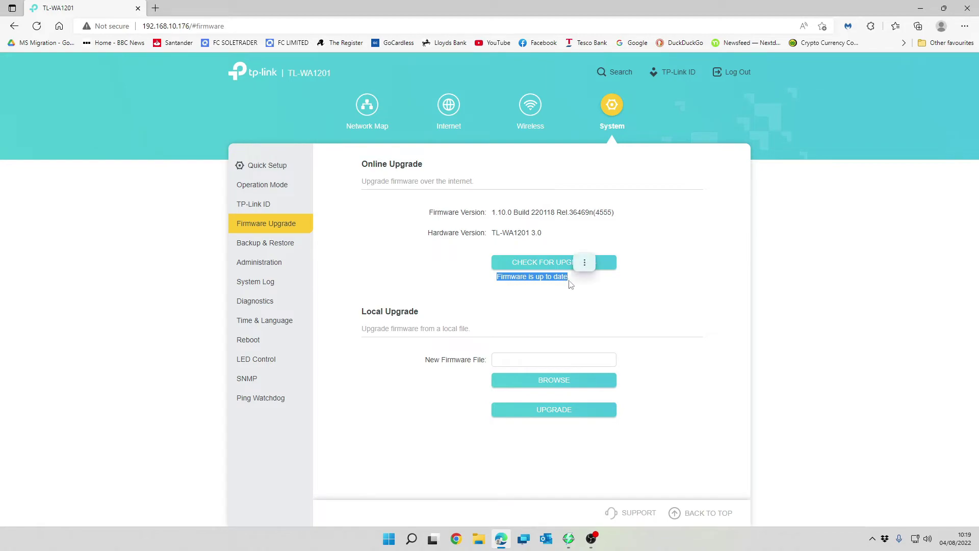
left_click(582, 281)
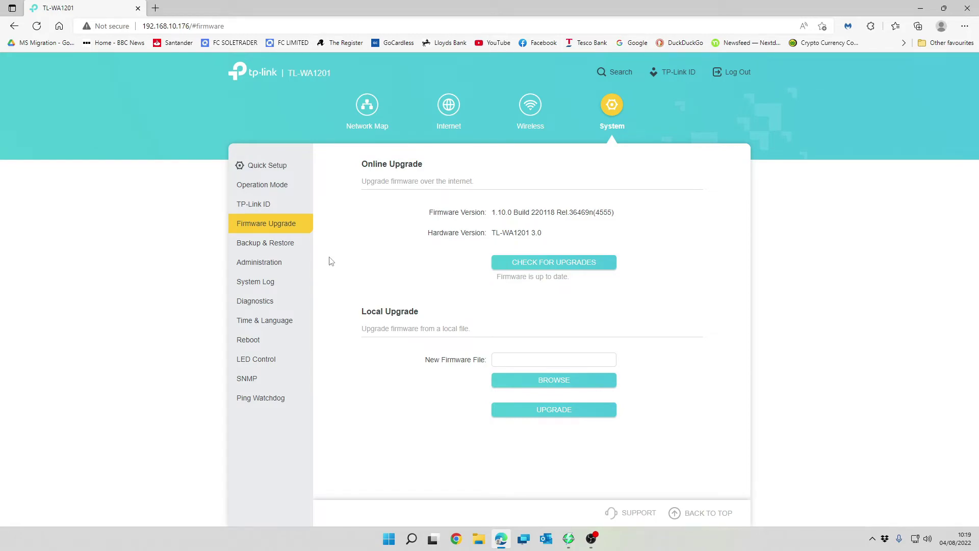
left_click(281, 244)
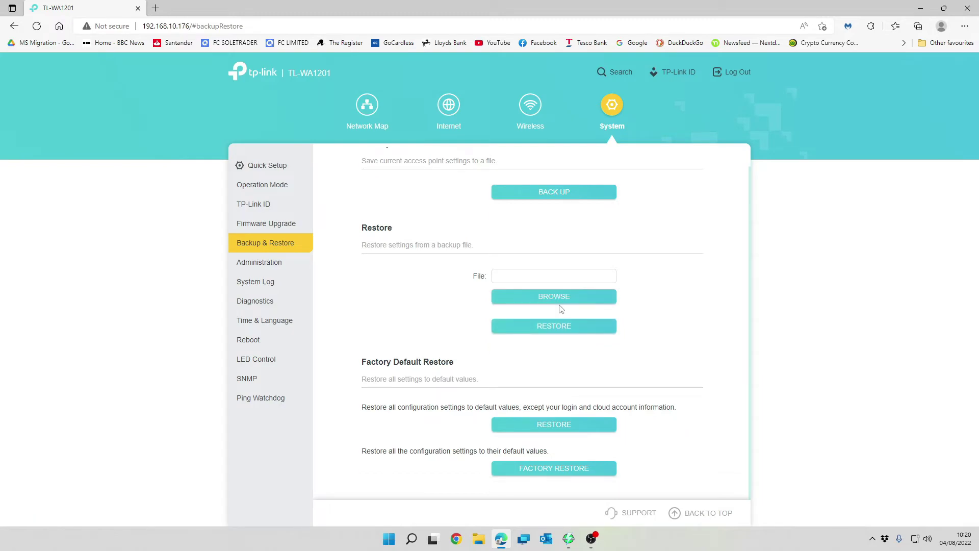
- Save the current access point settings to a backup file, then go to Administration
scroll(561, 309, "up", 1)
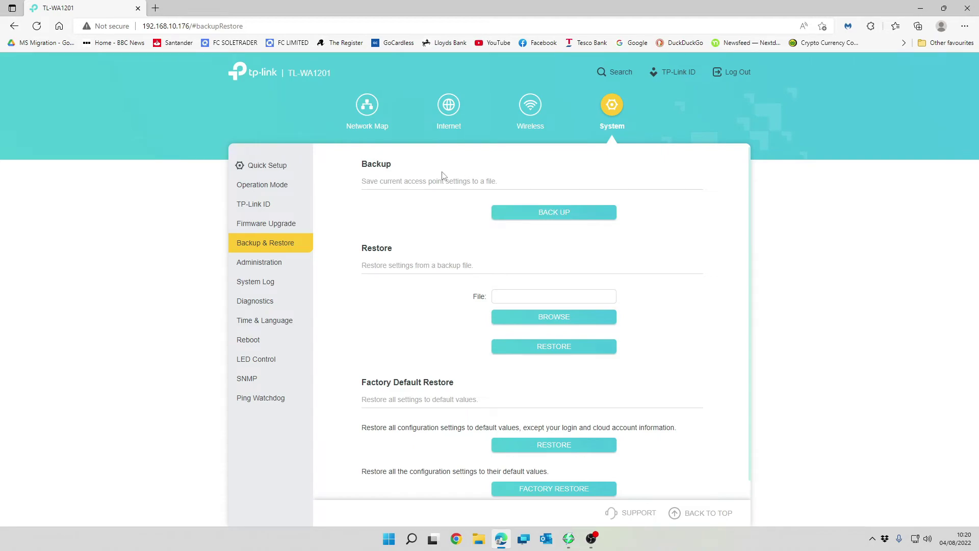
left_click(569, 220)
scroll(529, 339, "down", 1)
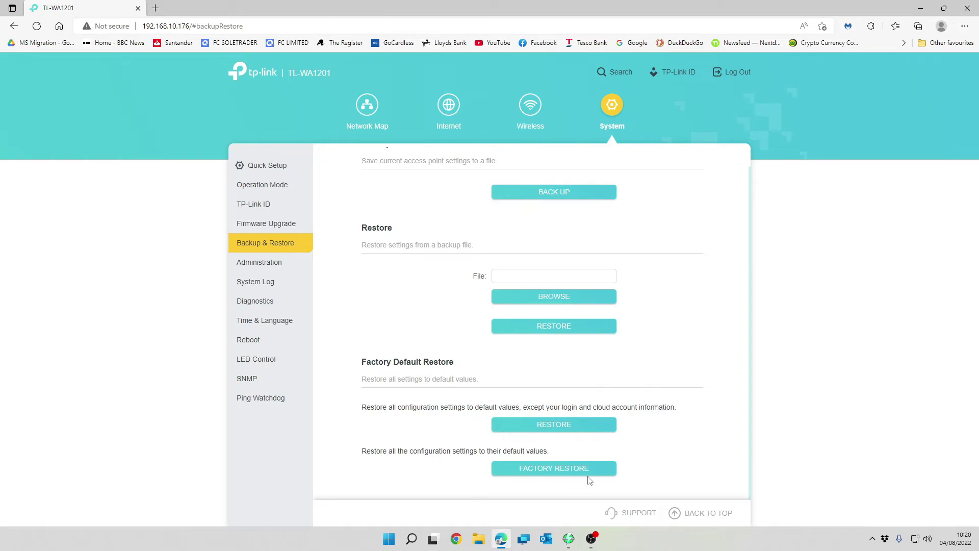
left_click(283, 262)
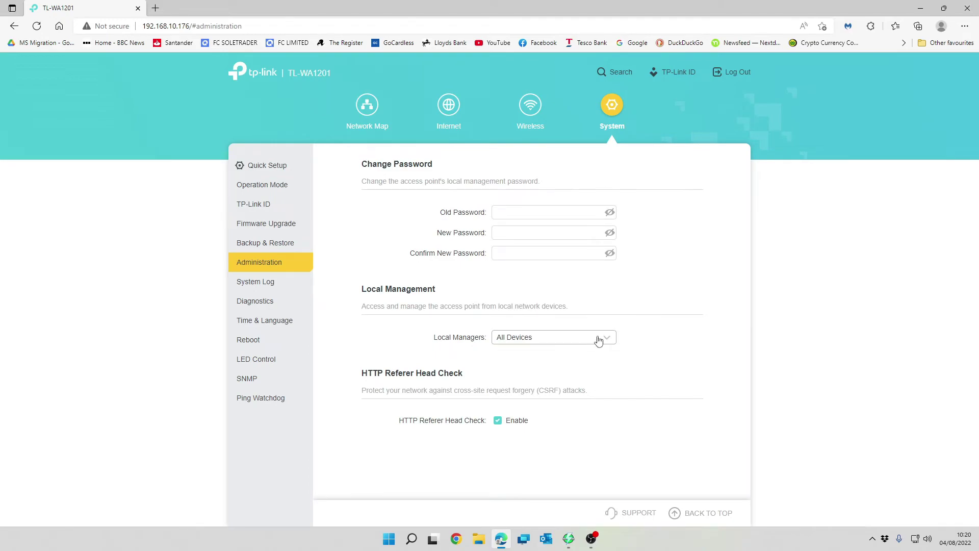
- Limit Local Managers to specified devices and look through the Administration page
left_click(517, 339)
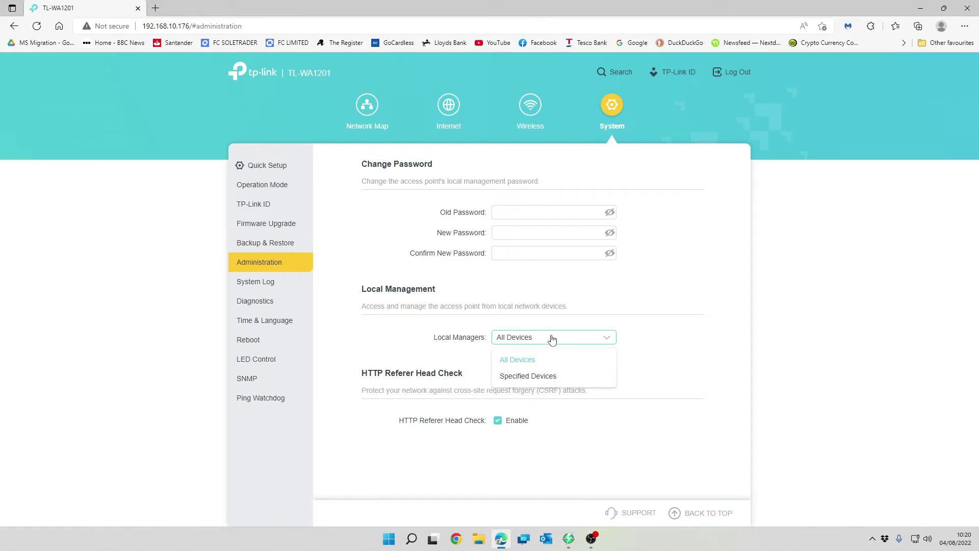
left_click(556, 382)
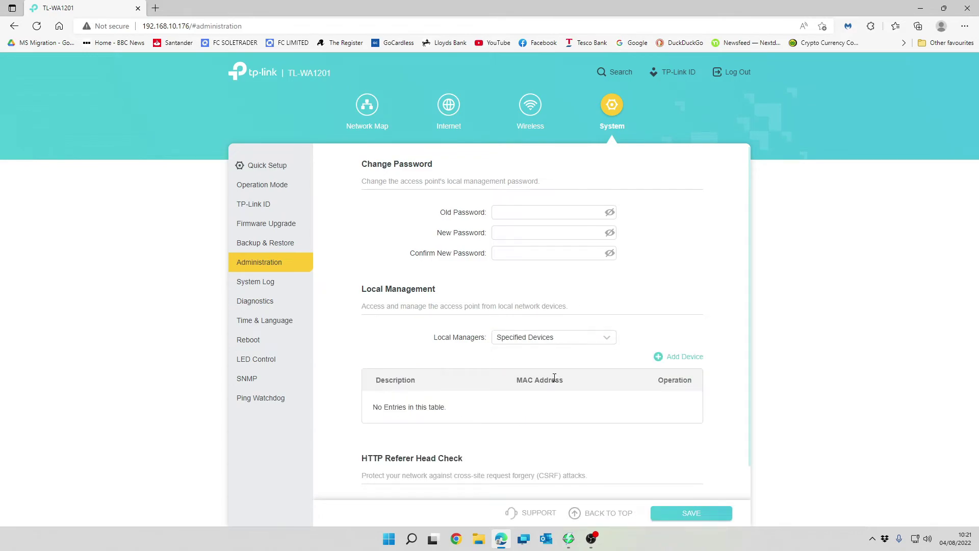
scroll(585, 396, "down", 1)
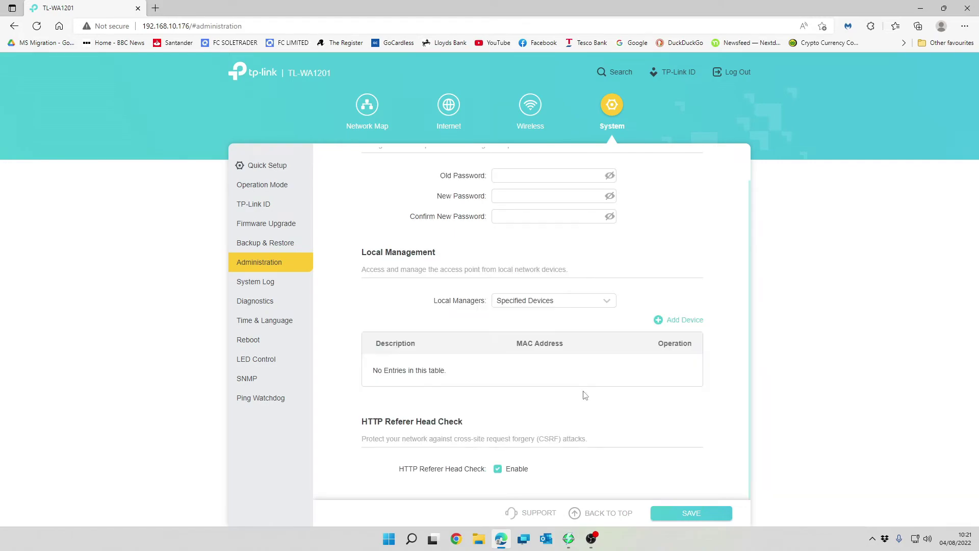
scroll(585, 396, "up", 1)
scroll(585, 396, "down", 1)
scroll(585, 396, "up", 1)
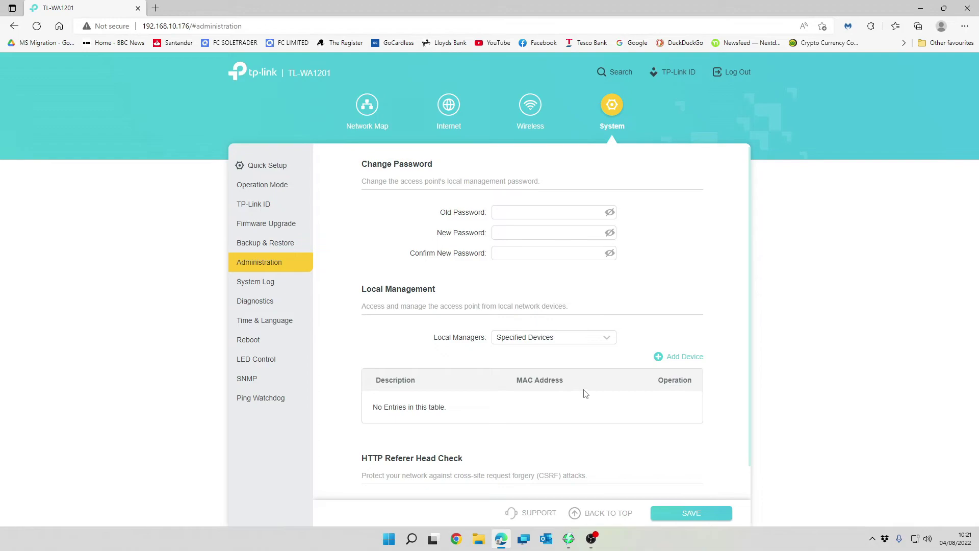
scroll(574, 345, "down", 1)
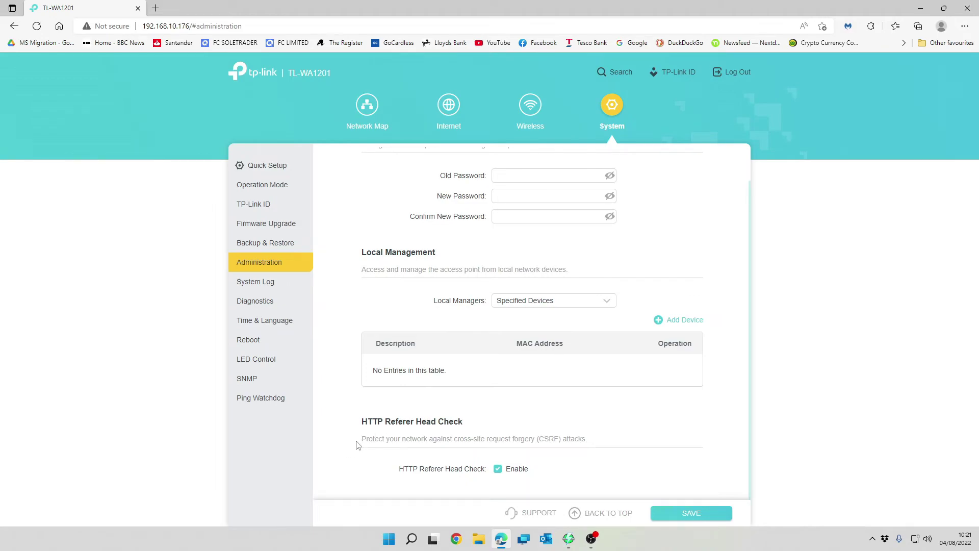
- Read the CSRF protection description, then go to the System Log page
left_click_drag(362, 440, 590, 440)
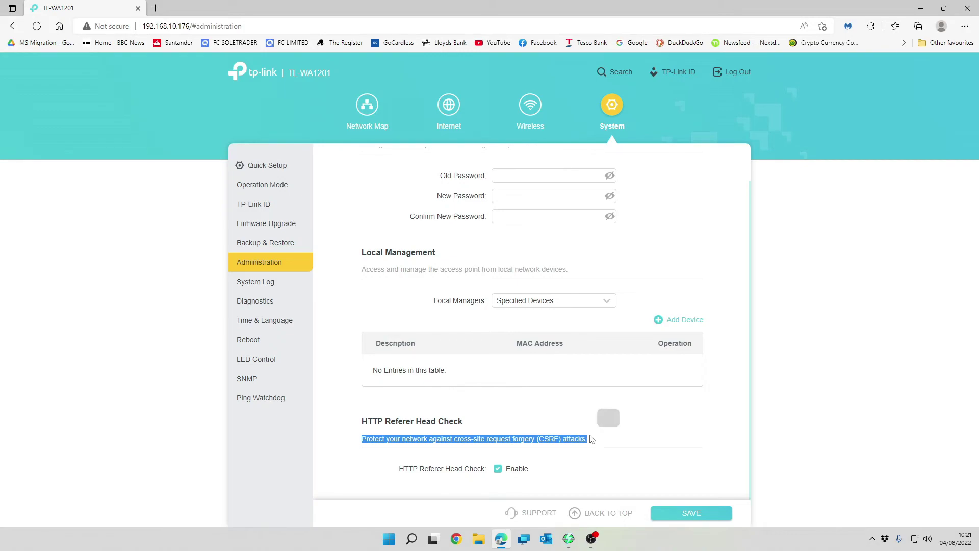
left_click(436, 449)
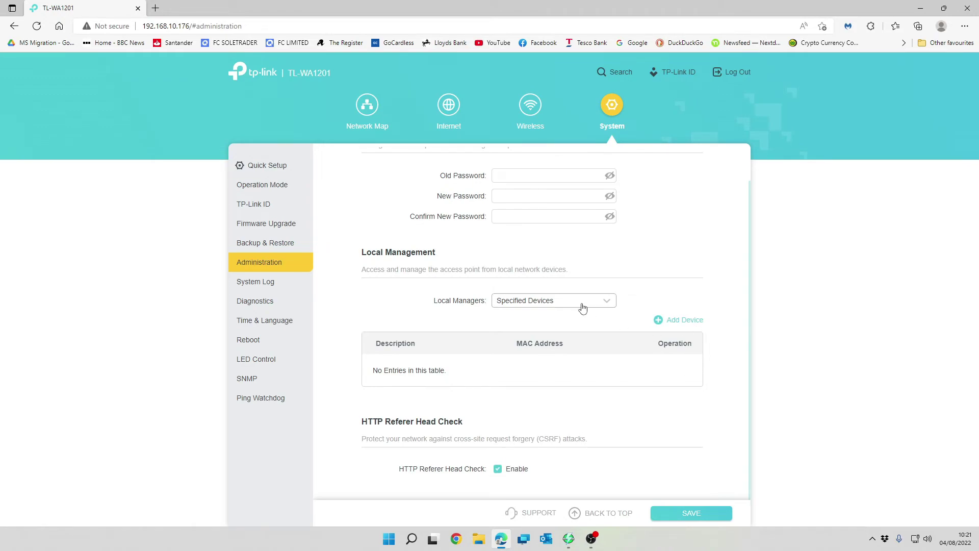
scroll(582, 307, "up", 1)
left_click(283, 281)
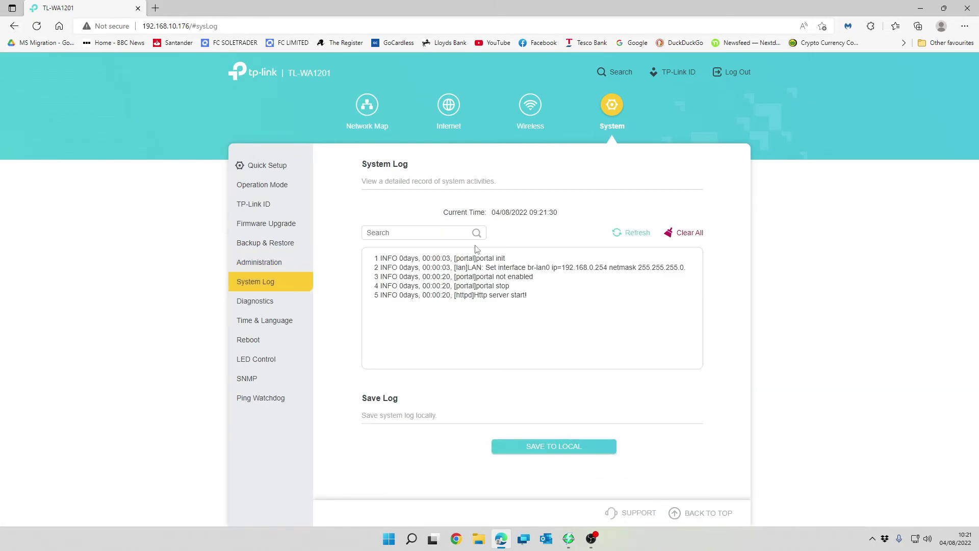
- Clear and confirm deleting all system log entries, then set up Diagnostics with Ping as the tool
left_click(696, 234)
left_click(612, 306)
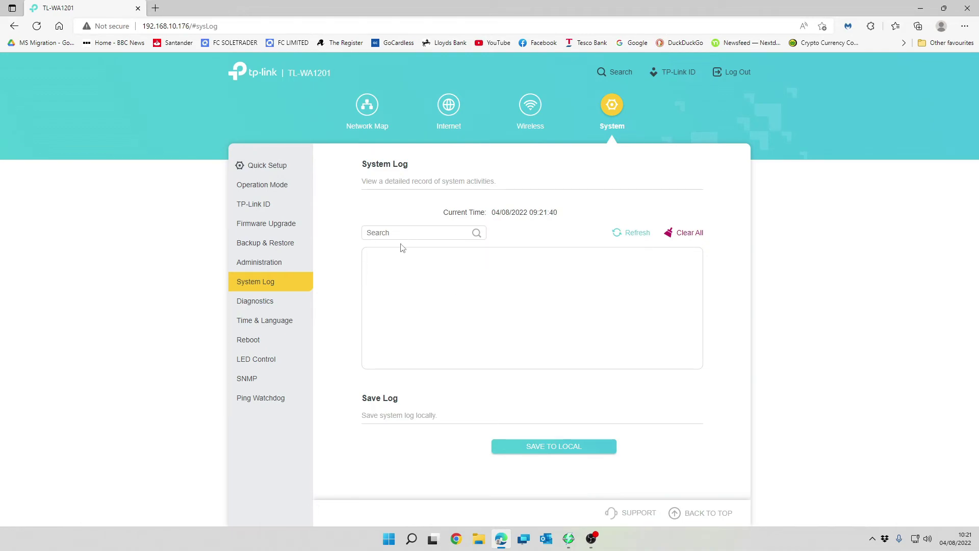
left_click(252, 304)
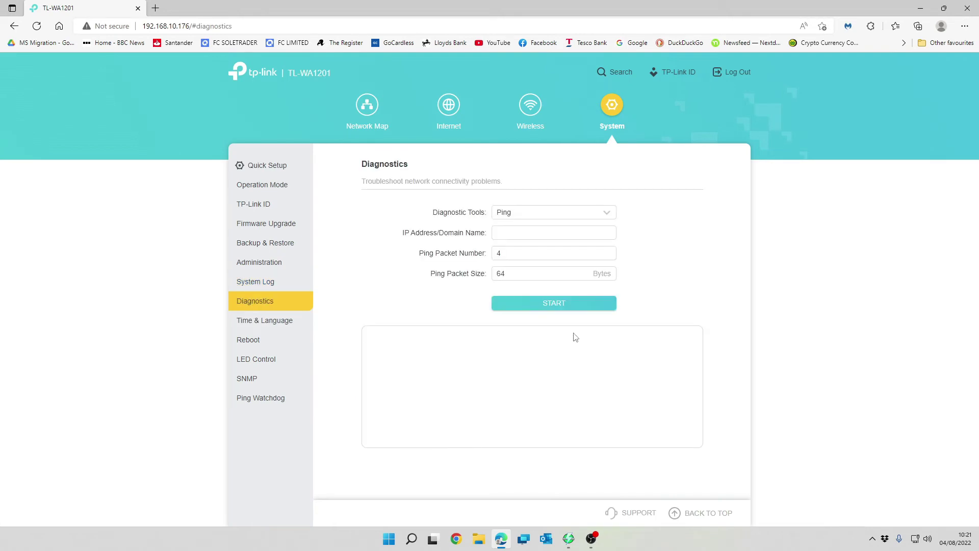
left_click(526, 217)
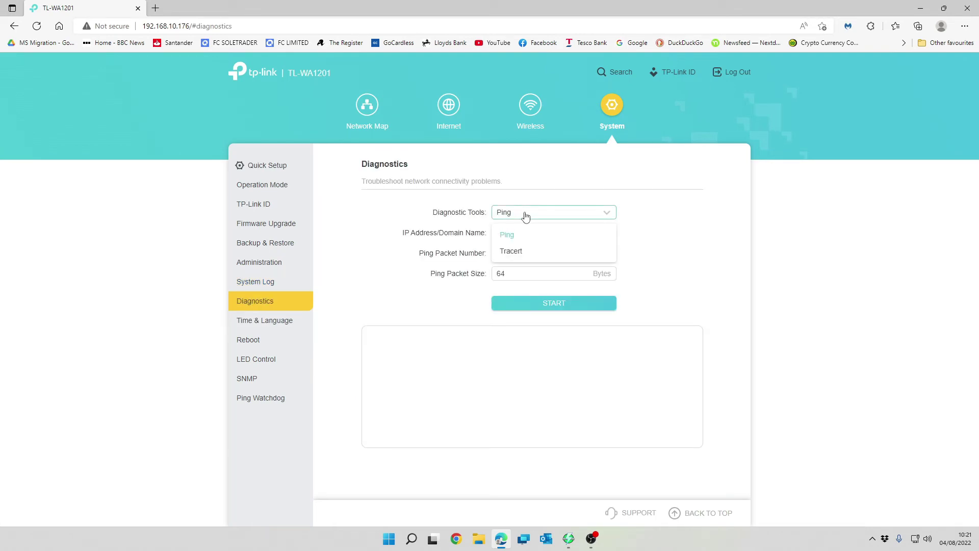
left_click(600, 190)
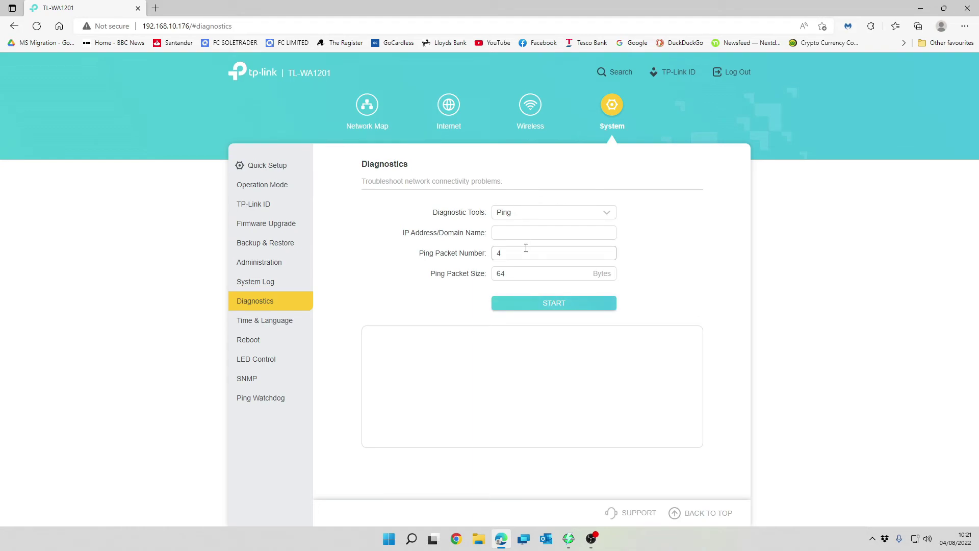
- Review Time & Language with Daylight Saving Time left disabled after toggling it, then go to Reboot
left_click(259, 320)
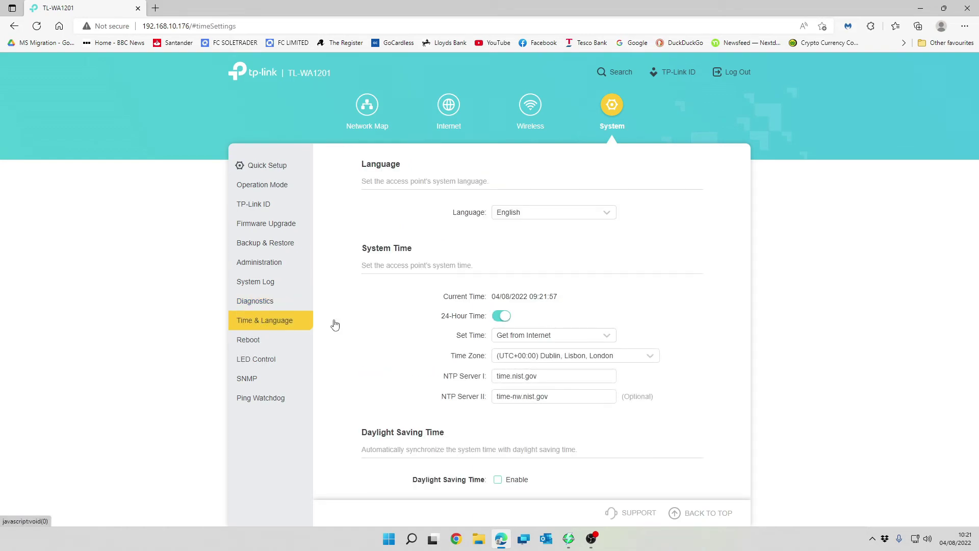
scroll(655, 219, "down", 1)
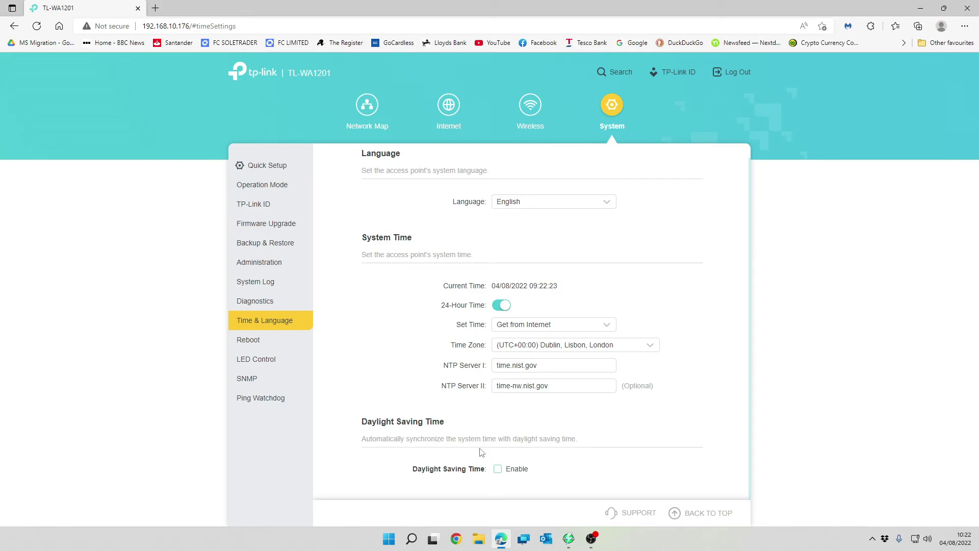
left_click(498, 470)
scroll(549, 465, "down", 2)
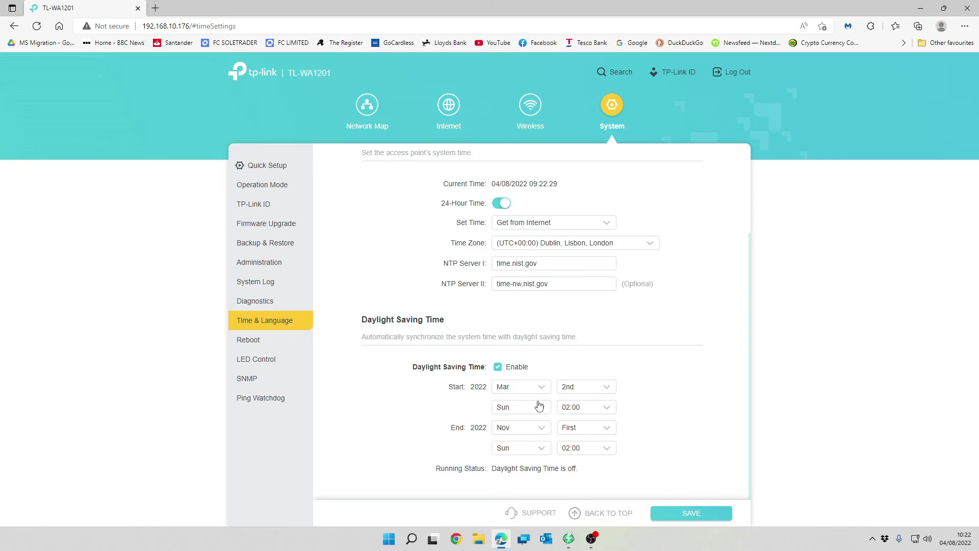
left_click(499, 367)
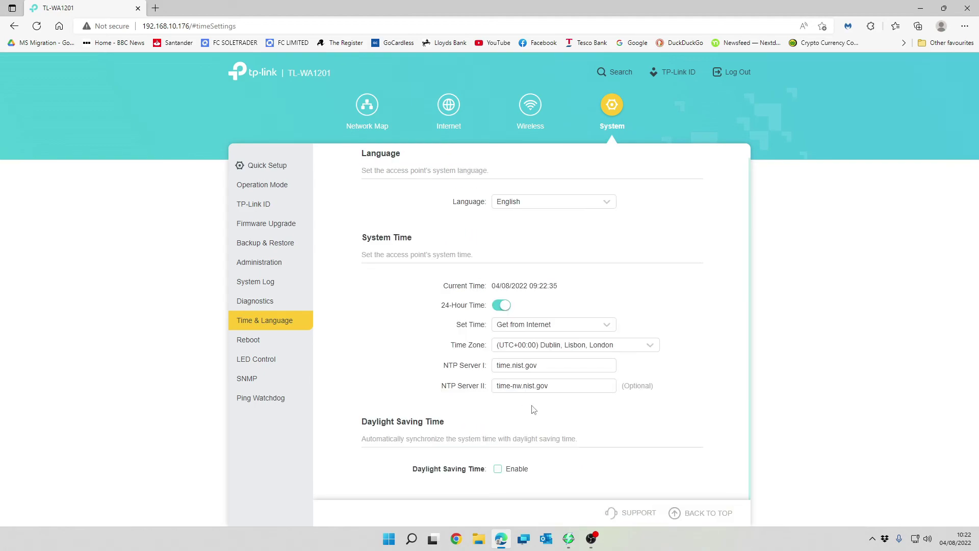
left_click(266, 341)
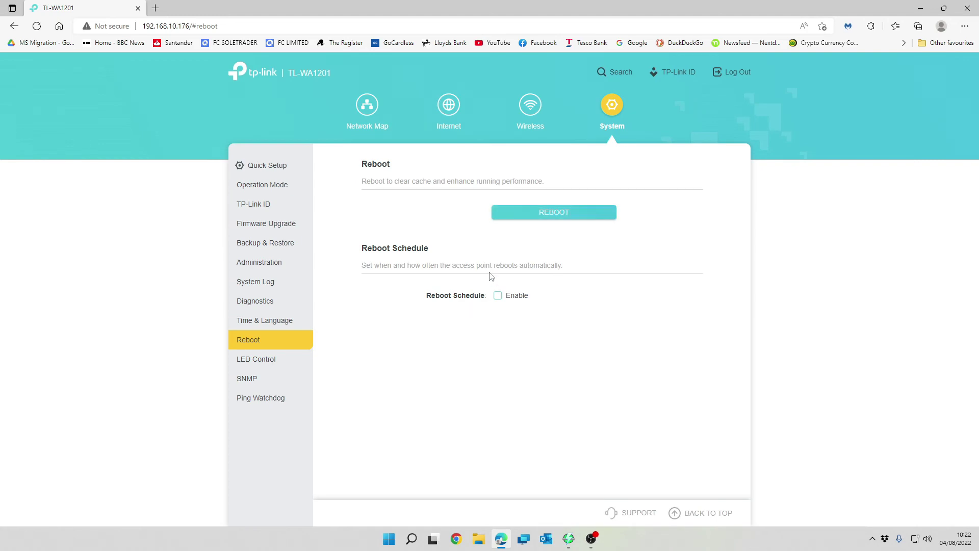
- Review LED Control, toggle the SNMP agent on and off so it ends disabled, then go to Ping Watchdog
left_click(267, 362)
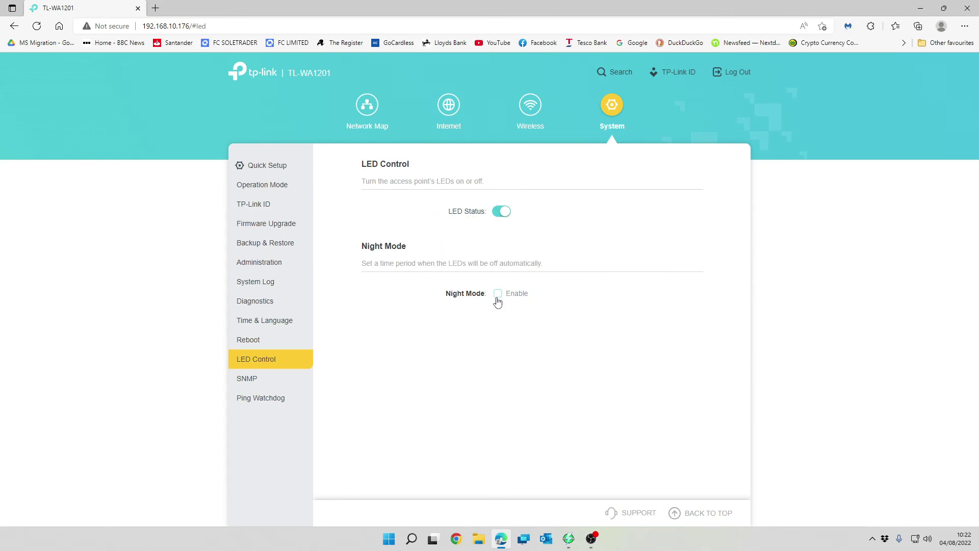
left_click(257, 381)
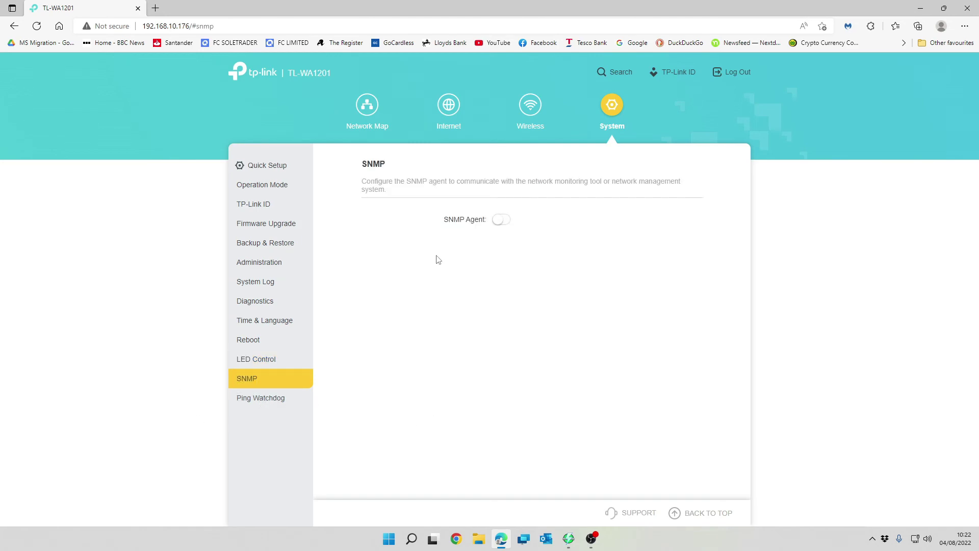
left_click(504, 222)
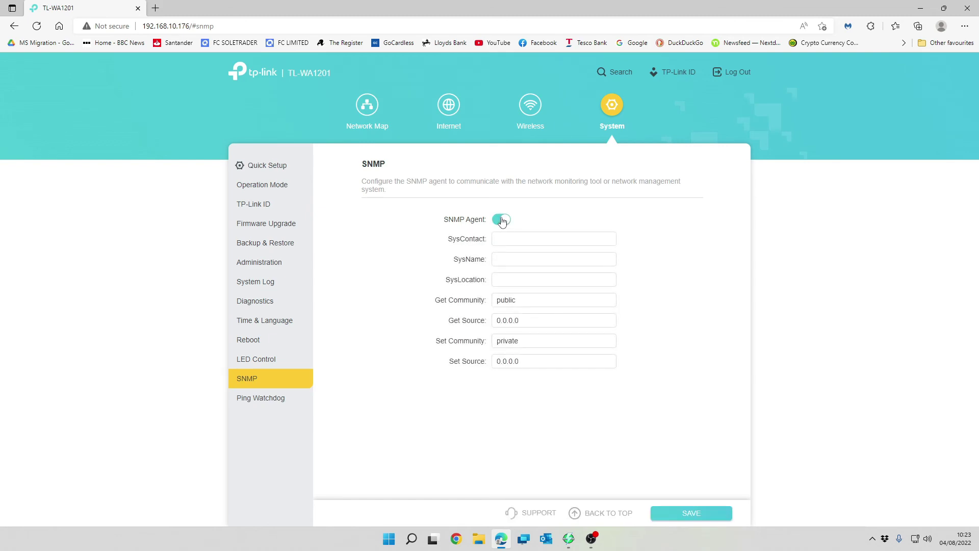
left_click(502, 221)
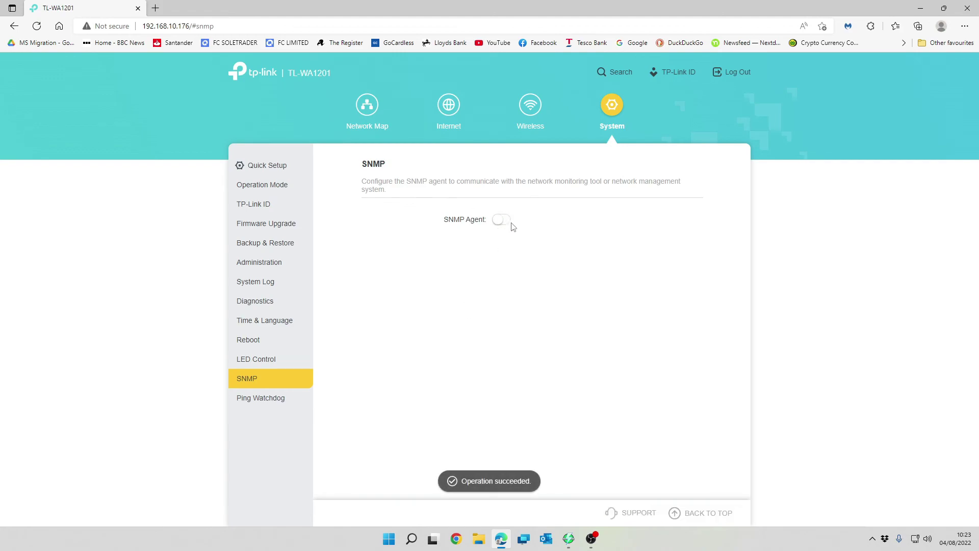
left_click(503, 223)
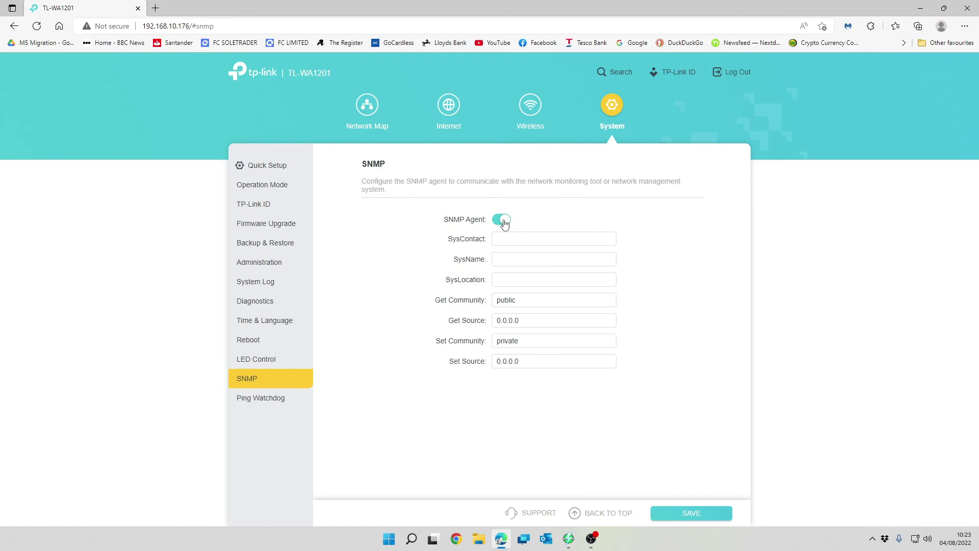
left_click(504, 222)
left_click(244, 399)
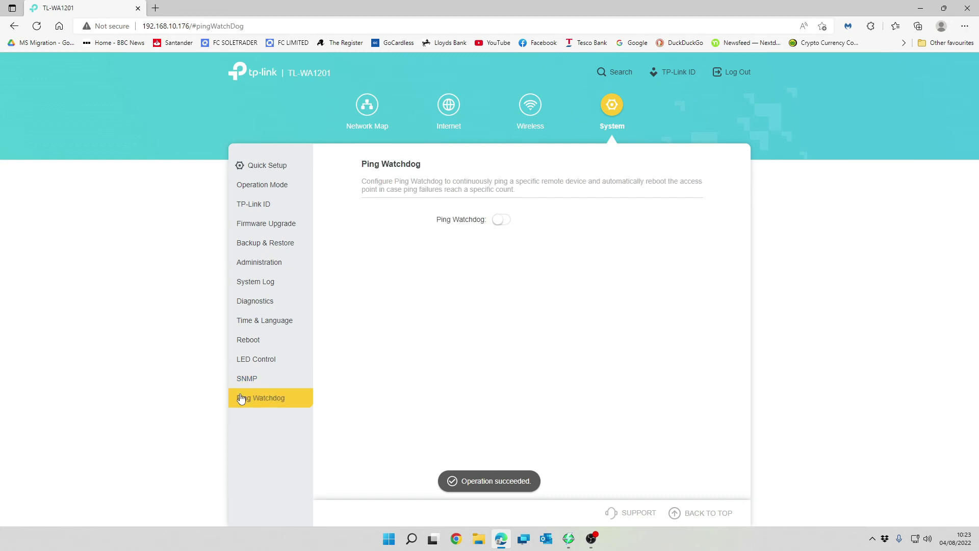
- Enable Ping Watchdog to inspect its ping address and Failure Count To Reboot, then disable it again
left_click(502, 223)
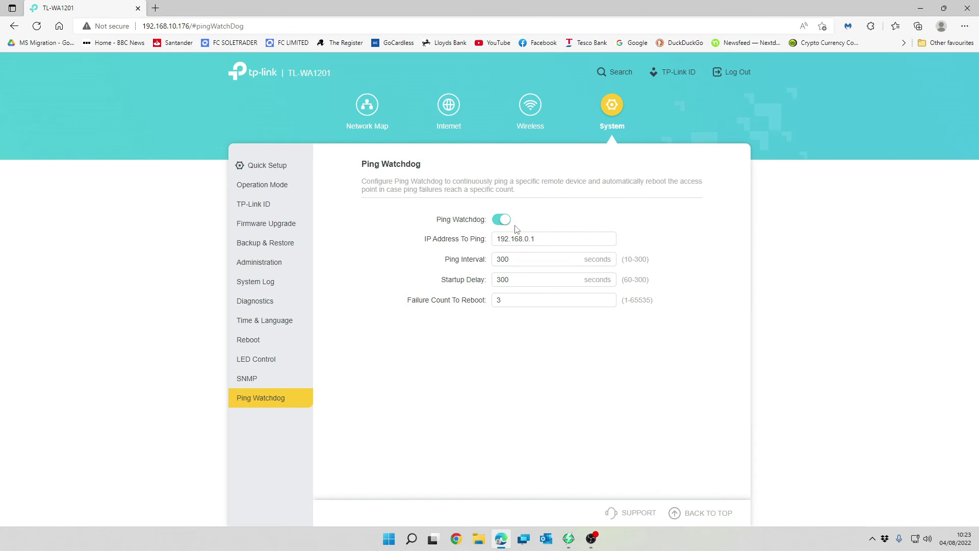
left_click(518, 297)
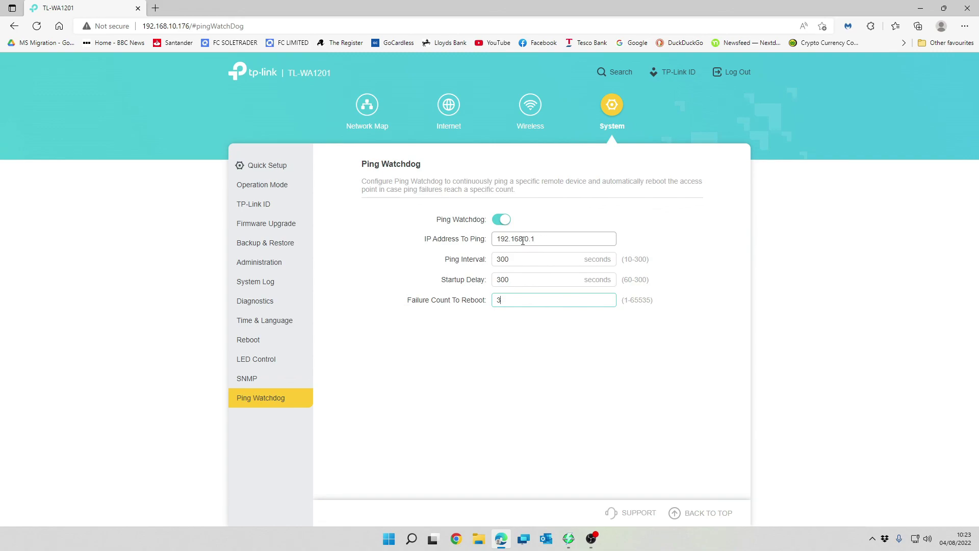
left_click_drag(547, 238, 474, 240)
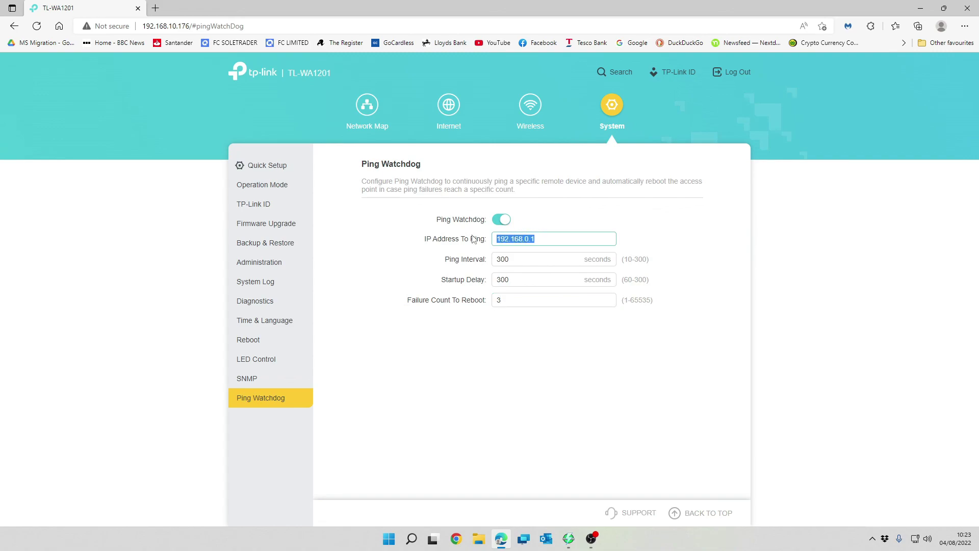
left_click(545, 236)
left_click(501, 220)
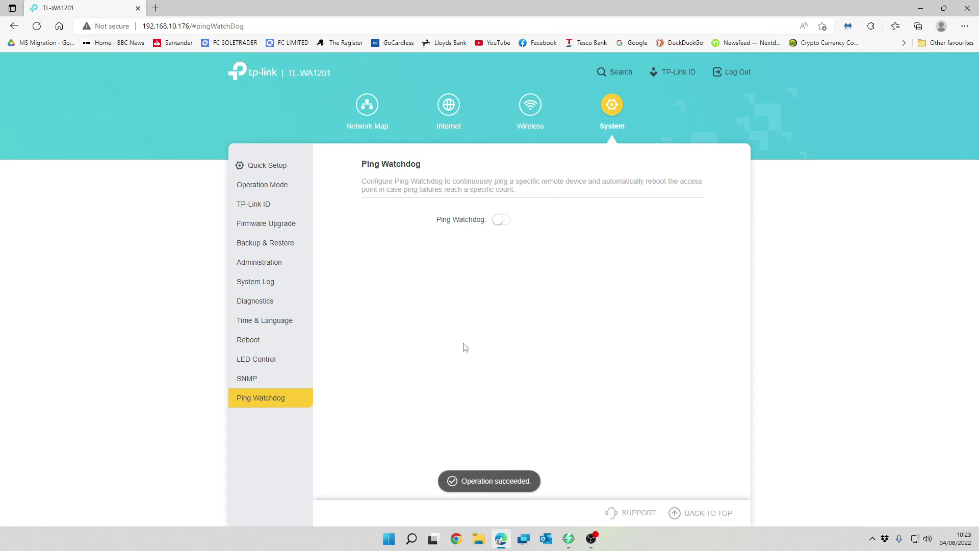
- Open Quick Setup and quit it, confirming QUIT to return to the Network Map
left_click(276, 167)
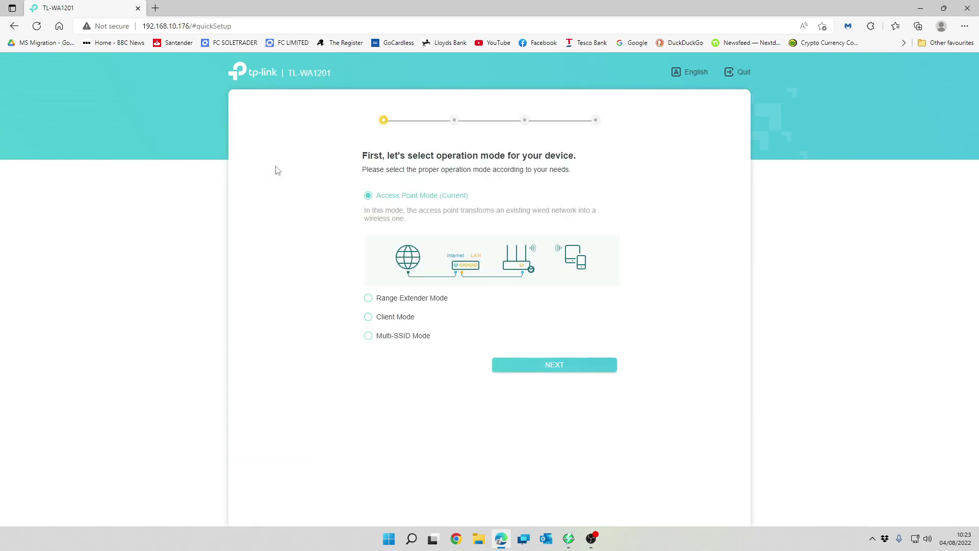
left_click(737, 72)
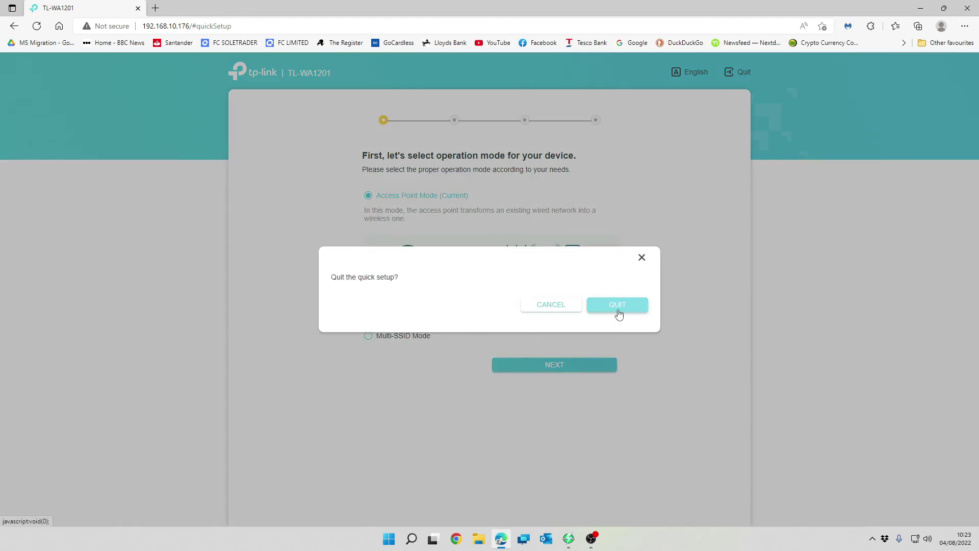
left_click(618, 306)
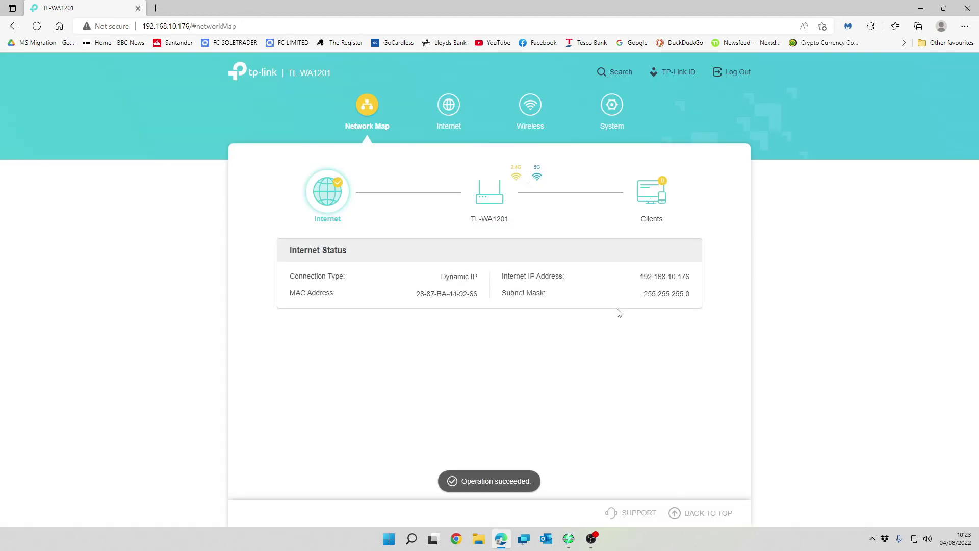